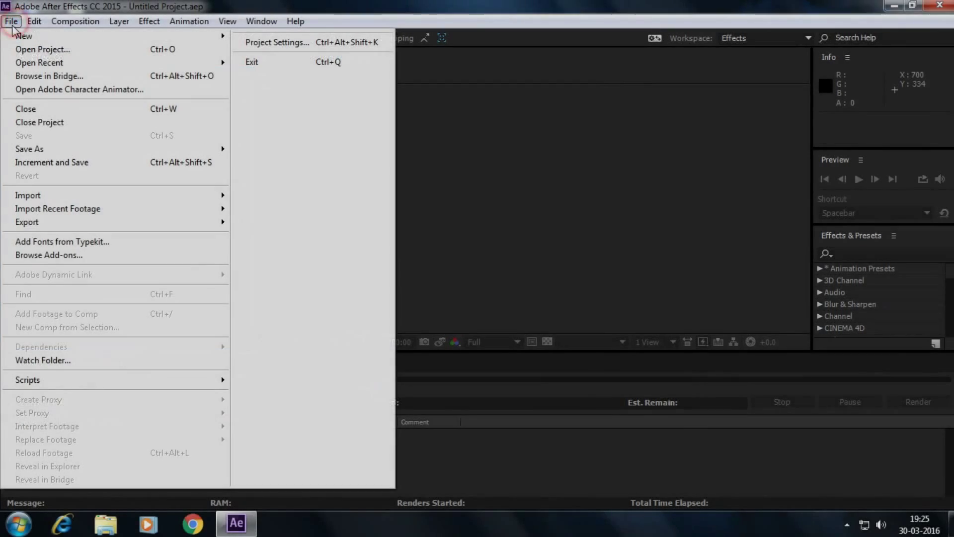
- Import images0000 from Desktop > Rooftop Track Sequence as a JPEG sequence
{"action": "left_click", "coordinate": [241, 195]}
{"action": "left_click", "coordinate": [258, 196]}
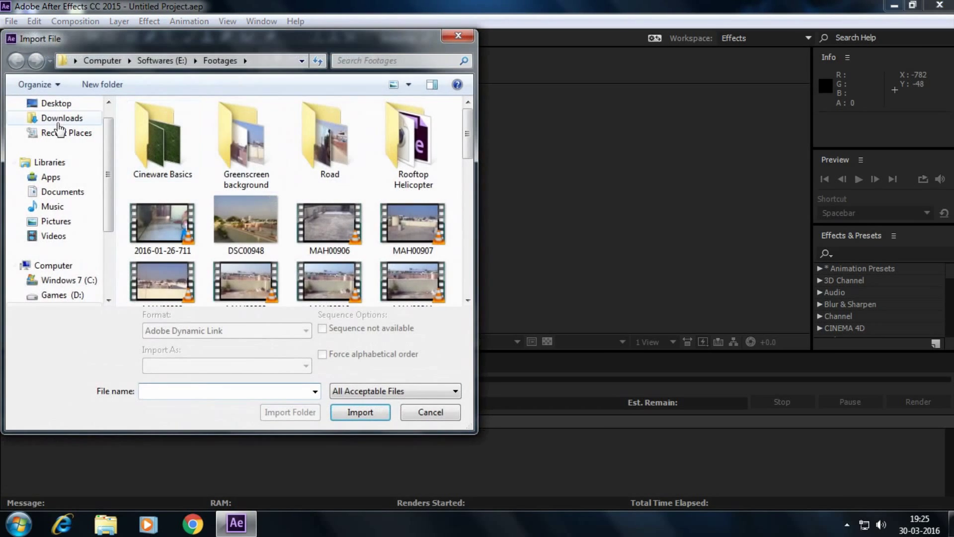
{"action": "scroll", "coordinate": [100, 112], "scroll_direction": "up", "scroll_amount": 1}
{"action": "left_click", "coordinate": [30, 124]}
{"action": "left_click_drag", "start_coordinate": [466, 161], "coordinate": [461, 256]}
{"action": "double_click", "coordinate": [269, 169]}
{"action": "left_click", "coordinate": [184, 128]}
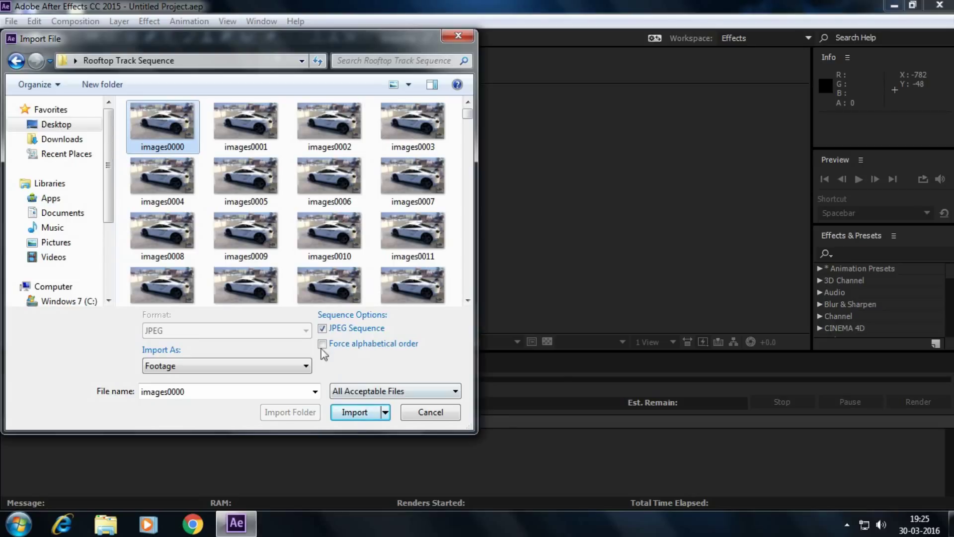
{"action": "left_click", "coordinate": [322, 328]}
{"action": "left_click", "coordinate": [322, 328]}
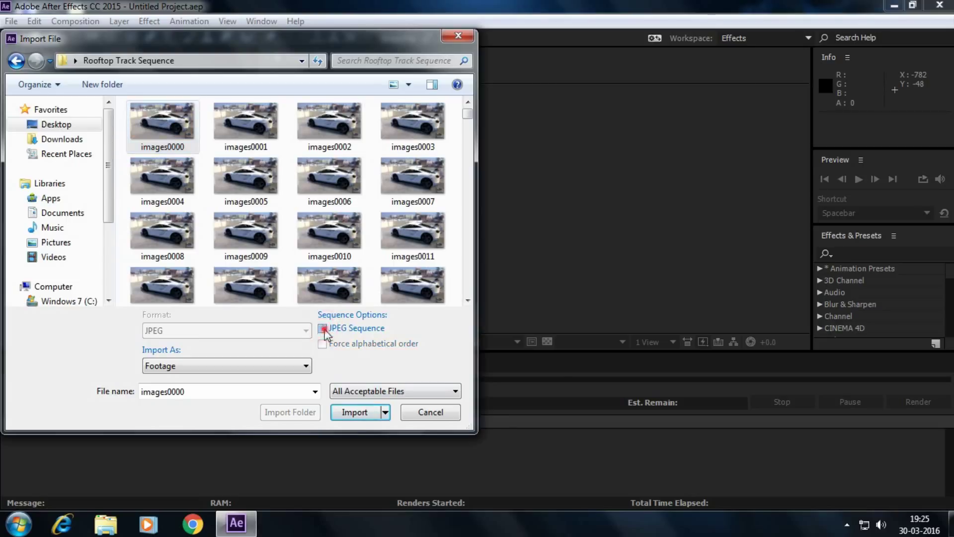
- Create the 1280×720, 30 fps 'images' comp from images[0000-1059].jpg and scrub its frames
{"action": "left_click", "coordinate": [360, 415]}
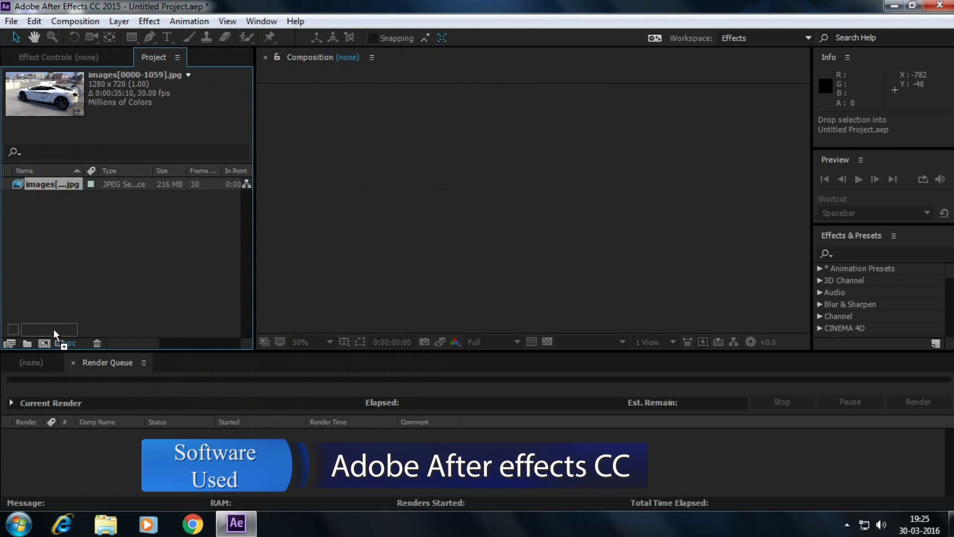
{"action": "left_click", "coordinate": [44, 342]}
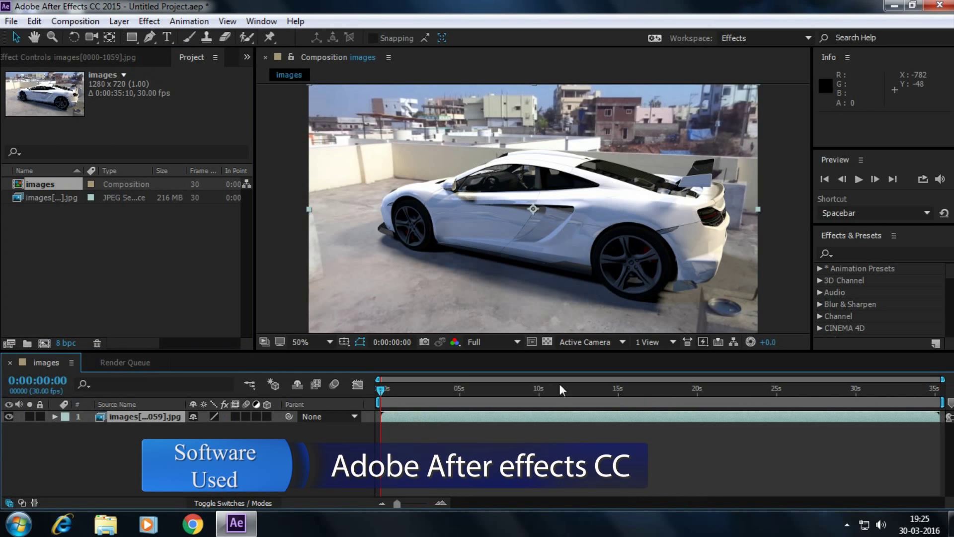
{"action": "left_click_drag", "start_coordinate": [383, 391], "coordinate": [550, 395]}
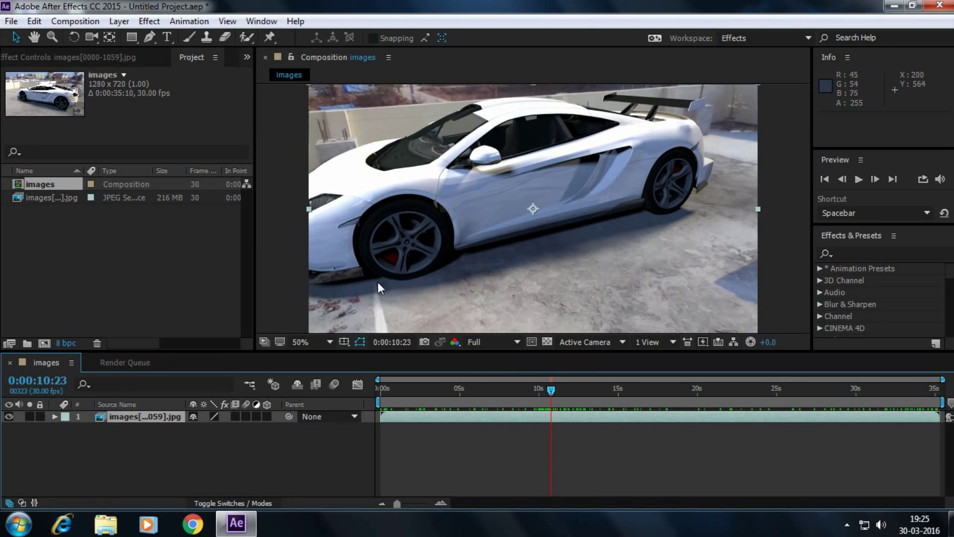
{"action": "mouse_move", "coordinate": [550, 393]}
{"action": "left_mouse_down"}
{"action": "mouse_move", "coordinate": [577, 388]}
{"action": "mouse_move", "coordinate": [538, 381]}
{"action": "mouse_move", "coordinate": [550, 381]}
{"action": "left_mouse_up"}
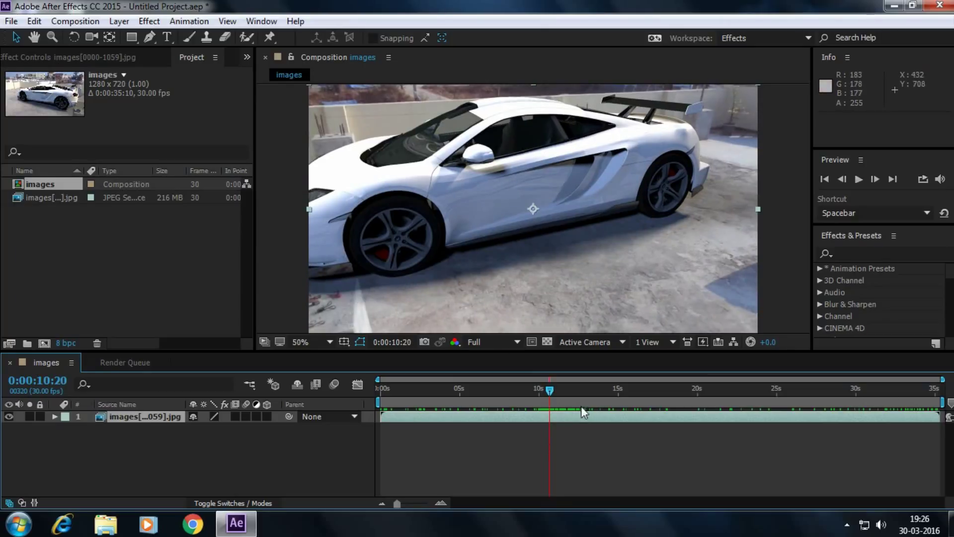
{"action": "left_click", "coordinate": [11, 21]}
{"action": "key", "text": "Escape"}
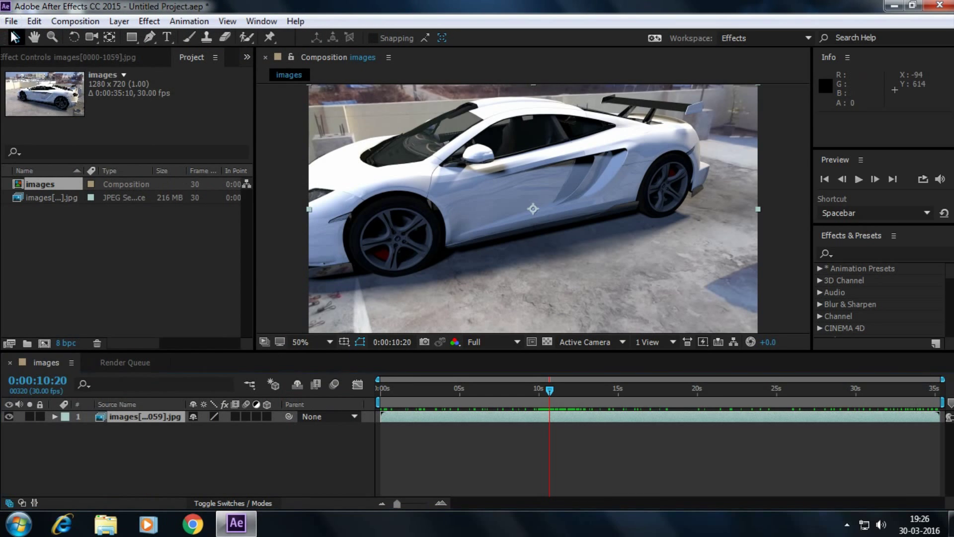
- Import the MAH00906 rooftop clip from Softwares (E:) > Footages
{"action": "left_click", "coordinate": [11, 21]}
{"action": "mouse_move", "coordinate": [211, 195]}
{"action": "left_click", "coordinate": [272, 199]}
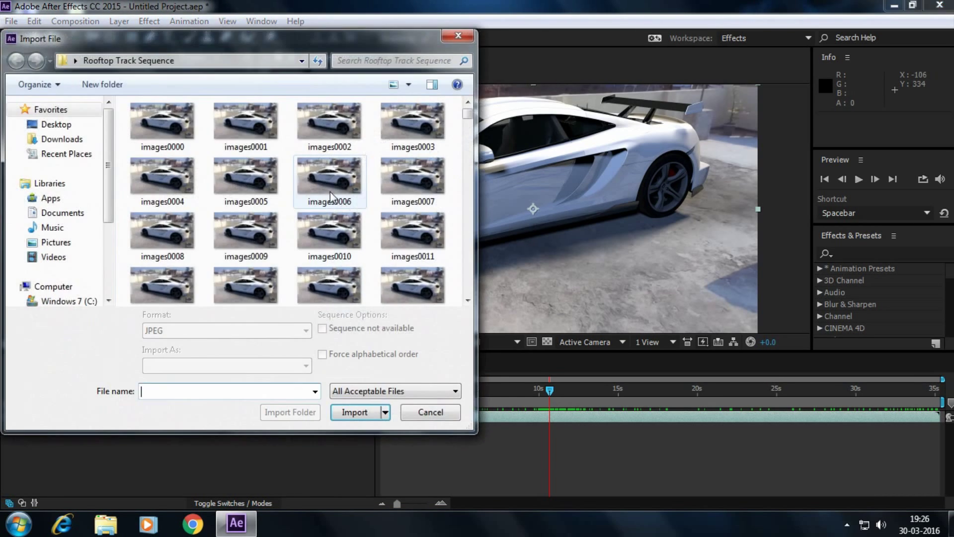
{"action": "left_click", "coordinate": [112, 251]}
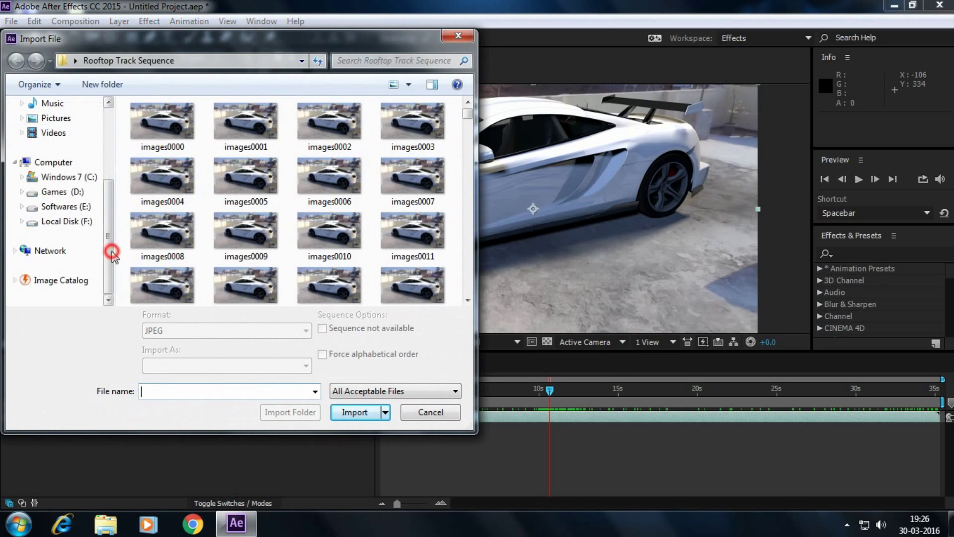
{"action": "left_click", "coordinate": [69, 206]}
{"action": "double_click", "coordinate": [204, 241]}
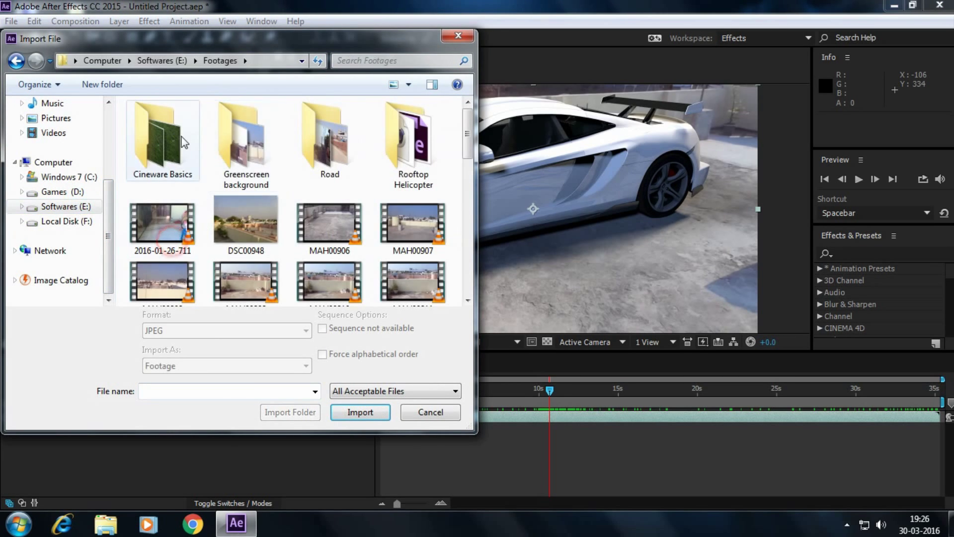
{"action": "double_click", "coordinate": [321, 233]}
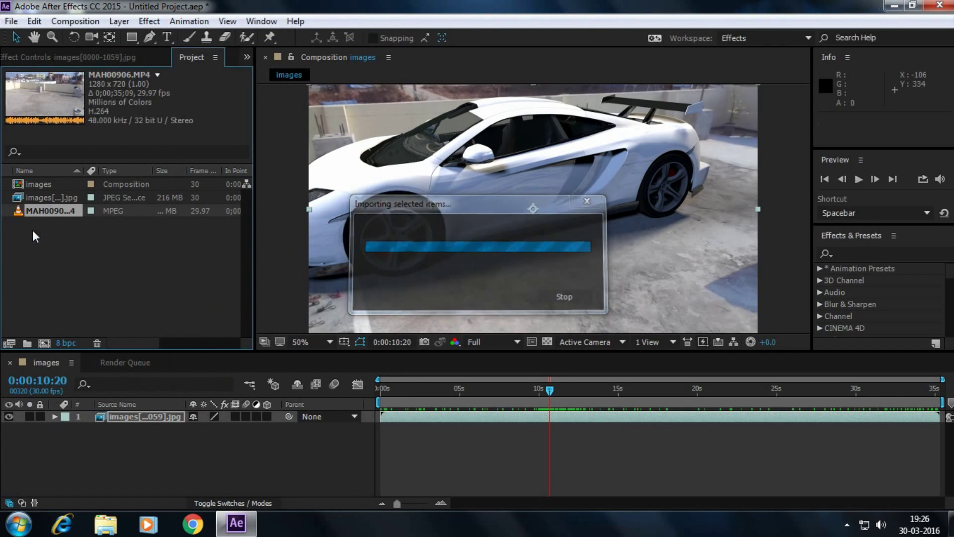
- Layer MAH00906 above the car sequence in the images comp, hiding the car layer
{"action": "left_click_drag", "start_coordinate": [56, 209], "coordinate": [130, 414]}
{"action": "left_click_drag", "start_coordinate": [547, 387], "coordinate": [544, 389]}
{"action": "left_click", "coordinate": [9, 416]}
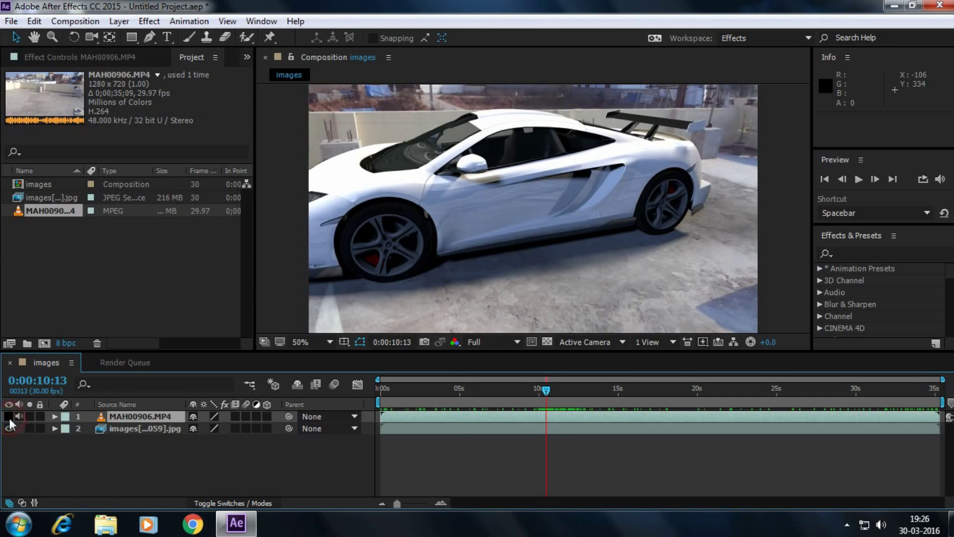
{"action": "left_click_drag", "start_coordinate": [551, 395], "coordinate": [533, 393]}
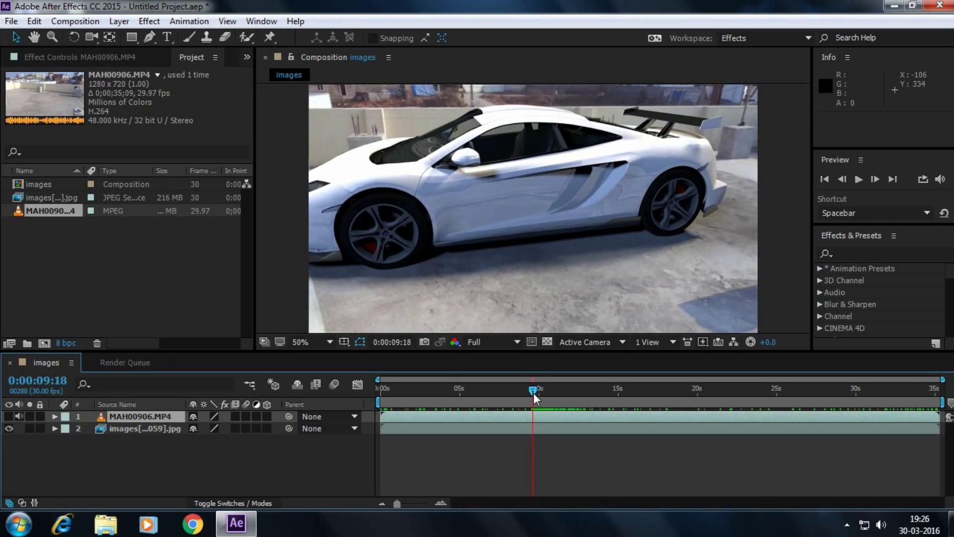
{"action": "left_click", "coordinate": [9, 428]}
{"action": "left_click", "coordinate": [9, 415]}
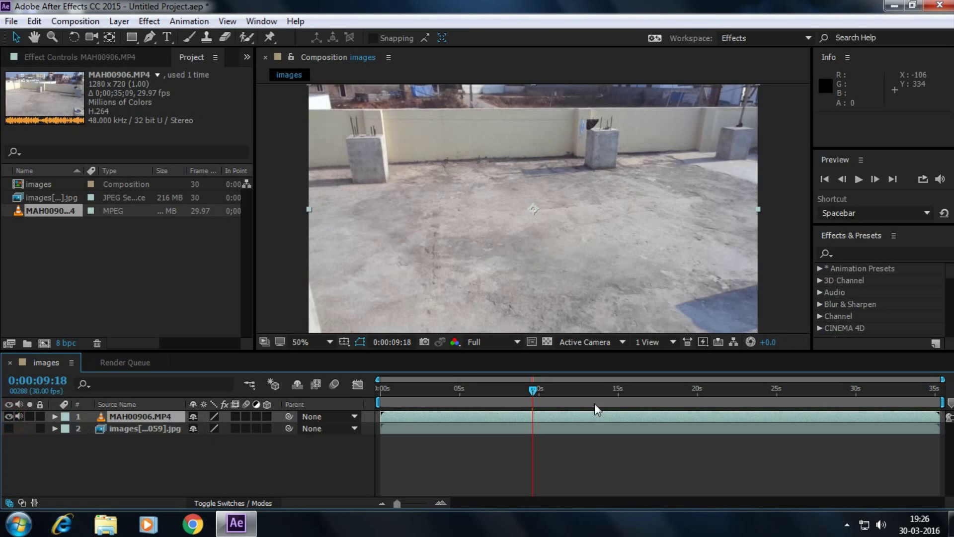
{"action": "left_click_drag", "start_coordinate": [535, 388], "coordinate": [536, 390]}
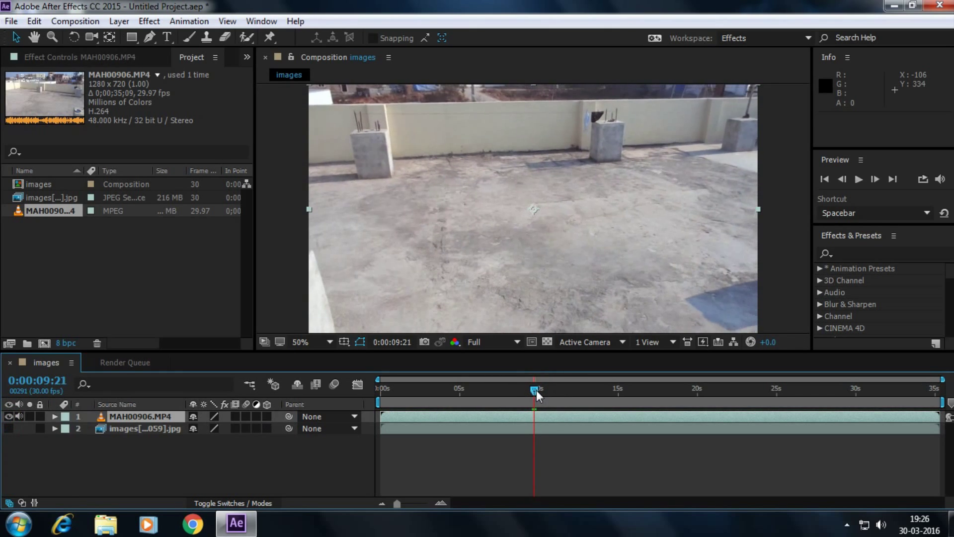
- Paint a first Roto Brush stroke on the MAH00906 layer, then bring up Composition Settings
{"action": "double_click", "coordinate": [502, 414]}
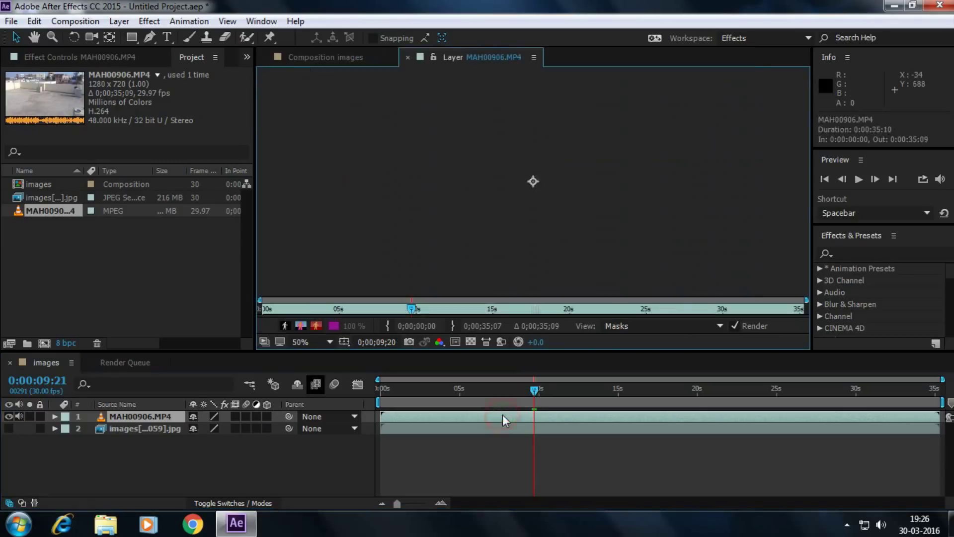
{"action": "left_click", "coordinate": [373, 57]}
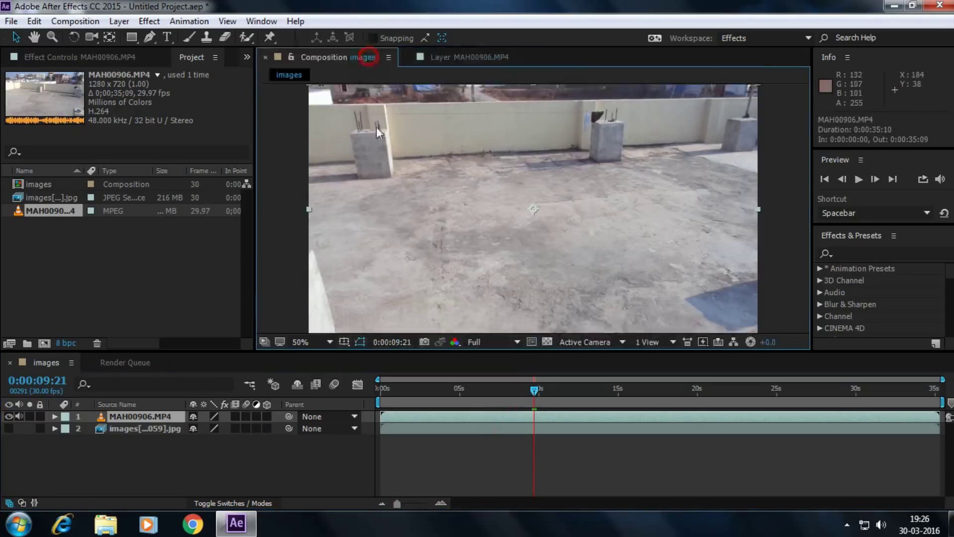
{"action": "left_click", "coordinate": [508, 339]}
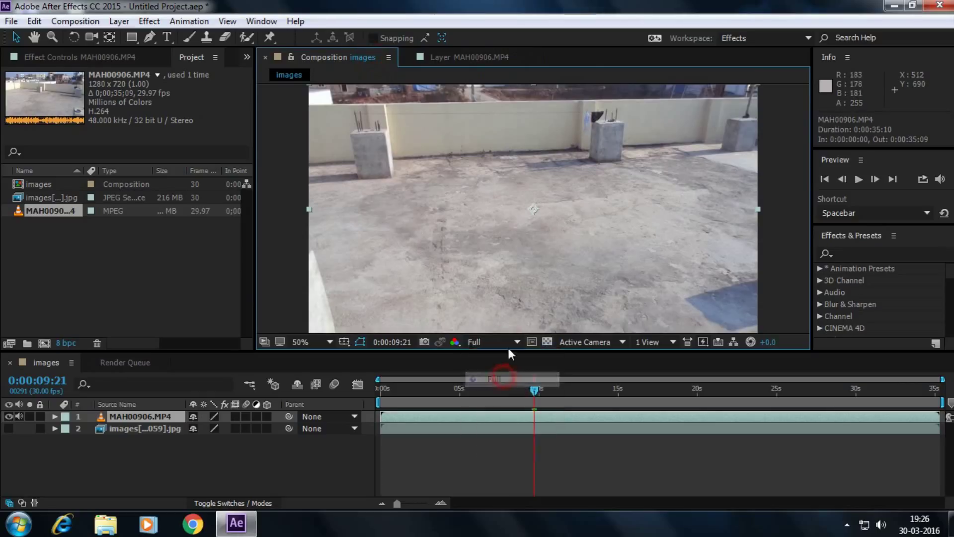
{"action": "left_click", "coordinate": [465, 58]}
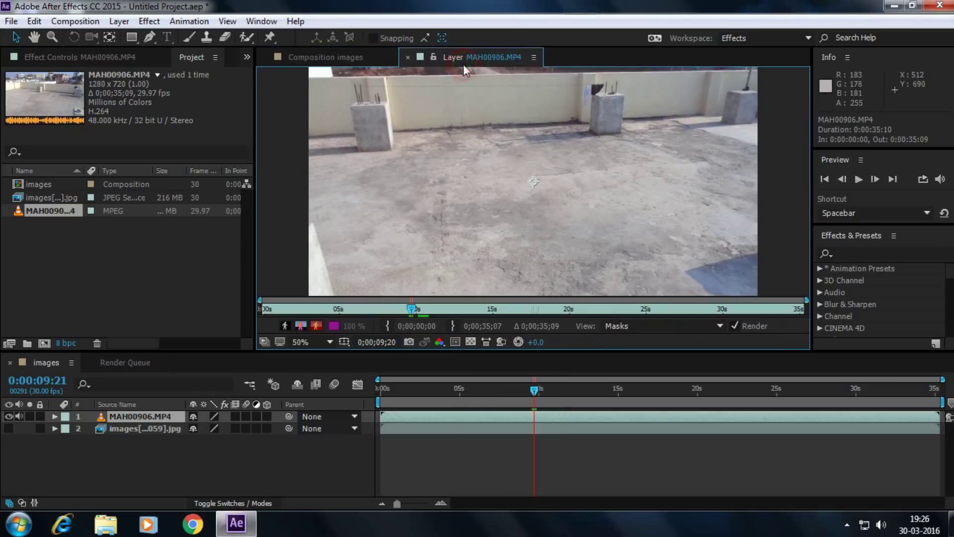
{"action": "left_click", "coordinate": [245, 40]}
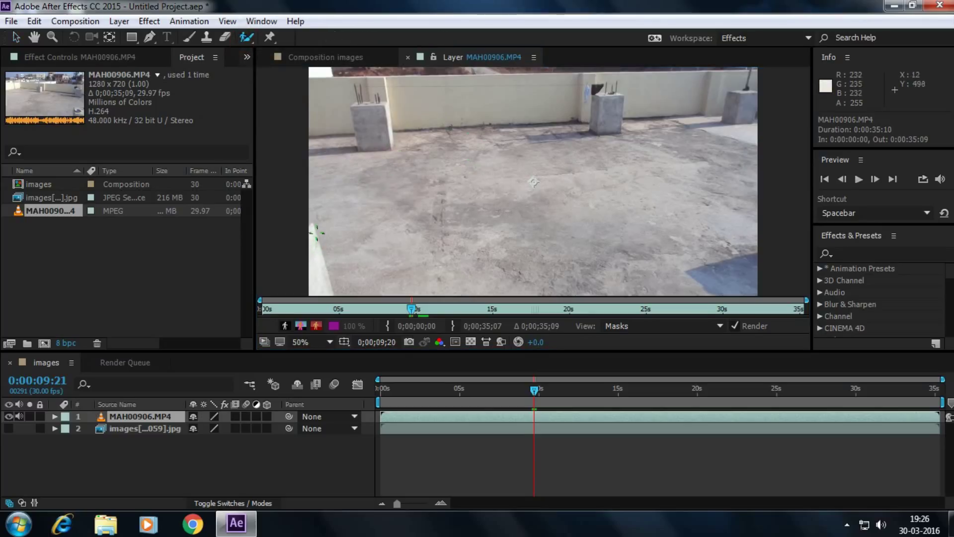
{"action": "left_click_drag", "start_coordinate": [314, 228], "coordinate": [309, 220]}
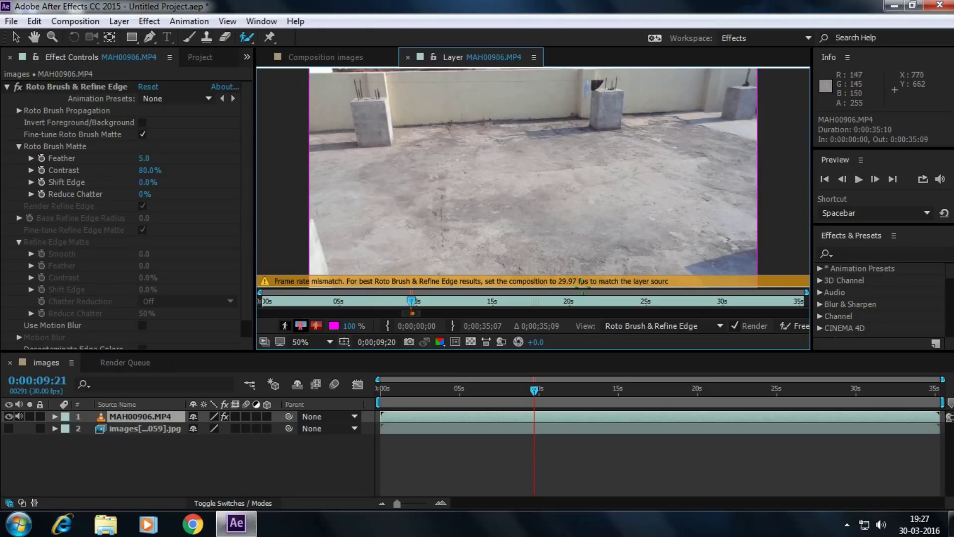
{"action": "left_click", "coordinate": [71, 363]}
{"action": "left_click", "coordinate": [143, 107]}
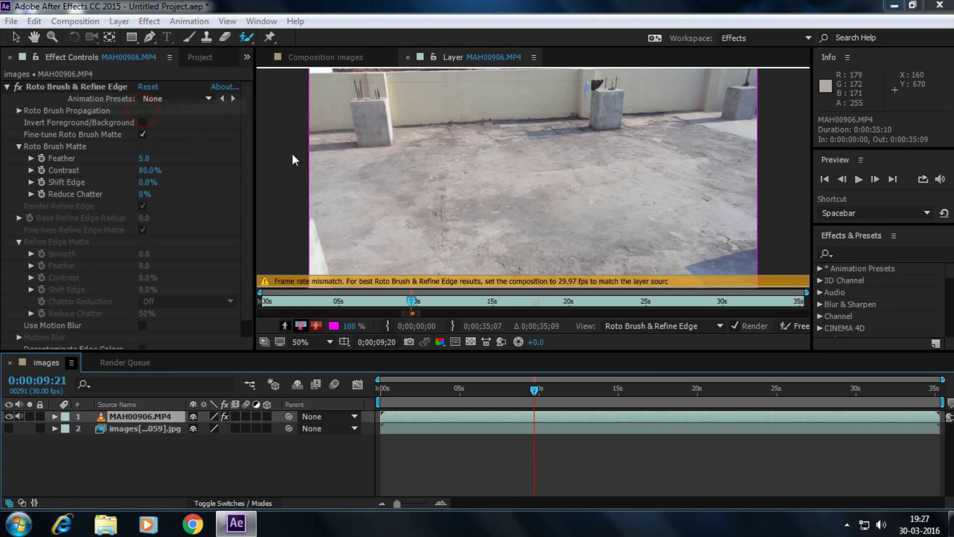
- Change the images composition's frame rate to 29.97 fps
{"action": "left_click", "coordinate": [404, 247]}
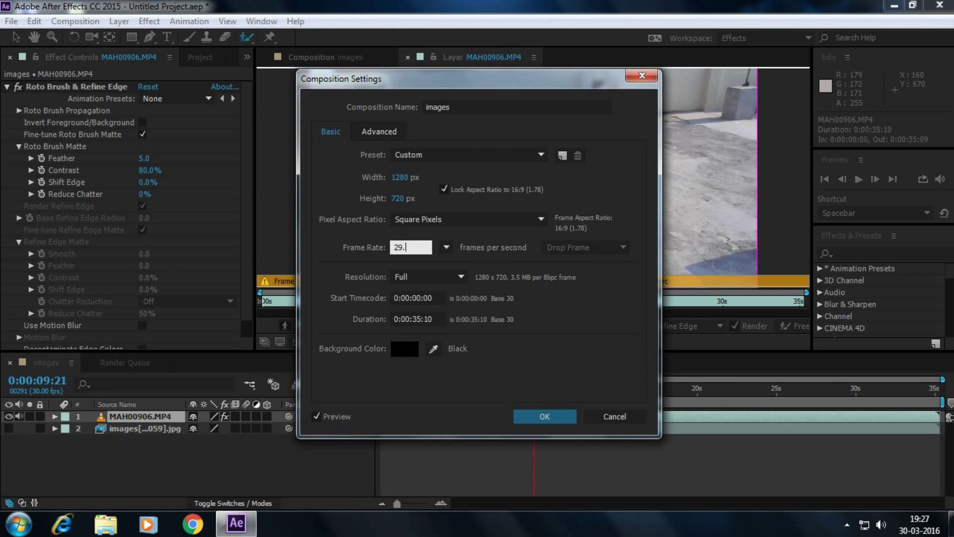
{"action": "left_click", "coordinate": [564, 418]}
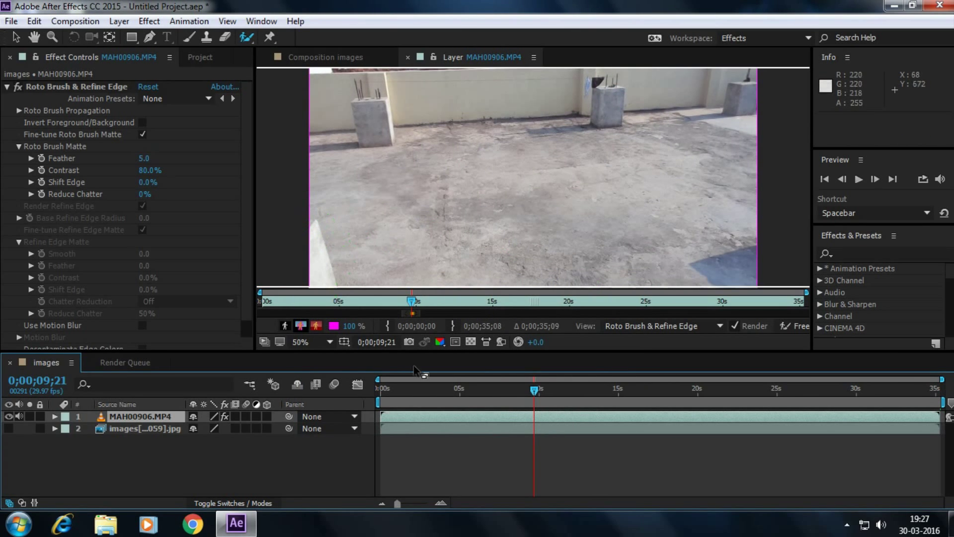
- Try Roto Brush strokes along the clip's left edge, undoing the last one
{"action": "left_click_drag", "start_coordinate": [426, 351], "coordinate": [425, 404]}
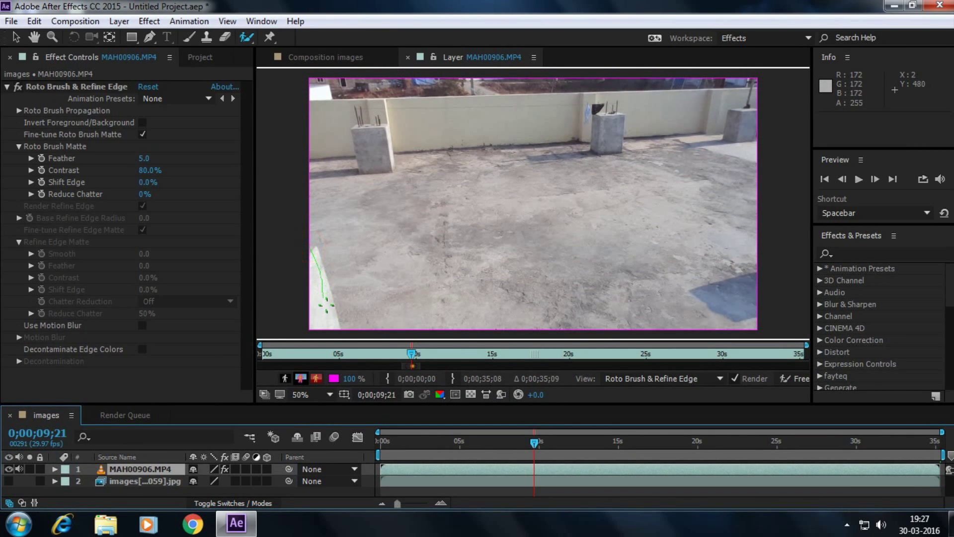
{"action": "left_click_drag", "start_coordinate": [326, 308], "coordinate": [326, 322]}
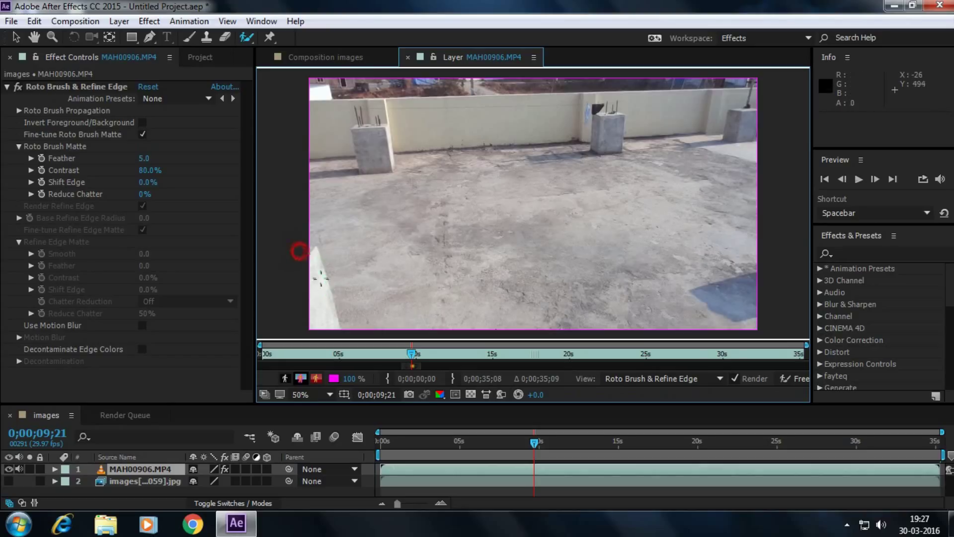
{"action": "left_click_drag", "start_coordinate": [299, 251], "coordinate": [334, 326]}
{"action": "key", "text": "ctrl+z"}
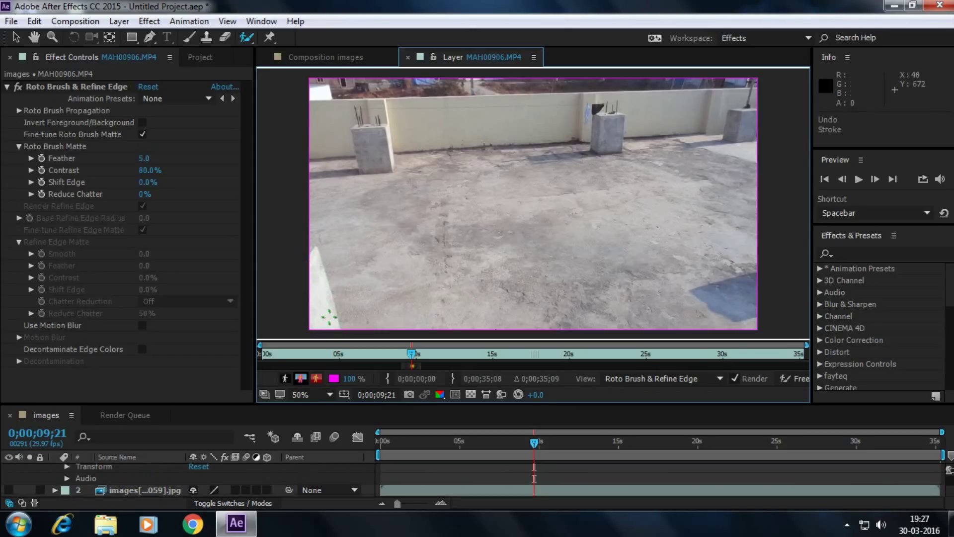
- Return to the comp, reselect the MAH00906 layer and reopen its Layer view
{"action": "left_click", "coordinate": [407, 57]}
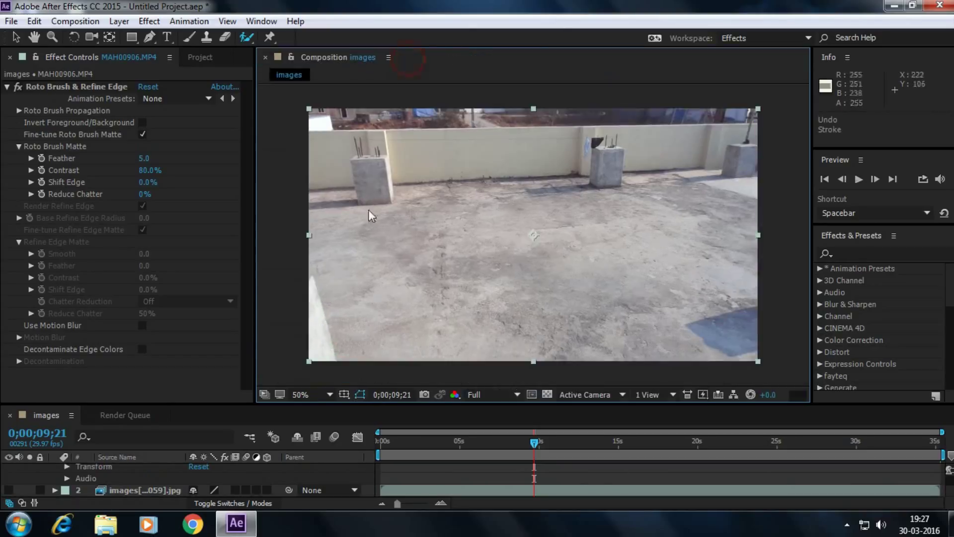
{"action": "scroll", "coordinate": [100, 482], "scroll_direction": "up", "scroll_amount": 3}
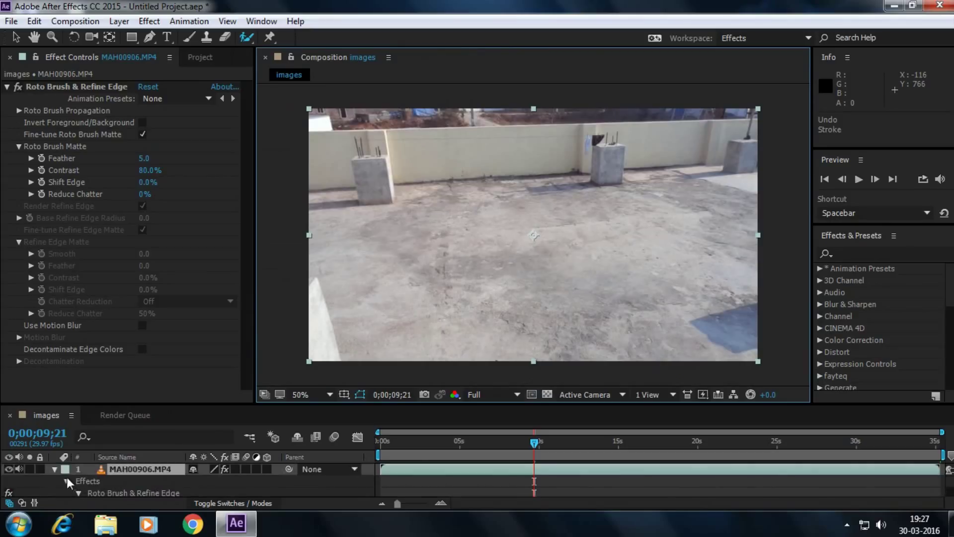
{"action": "left_click", "coordinate": [60, 474]}
{"action": "left_click", "coordinate": [55, 469]}
{"action": "left_click", "coordinate": [139, 469]}
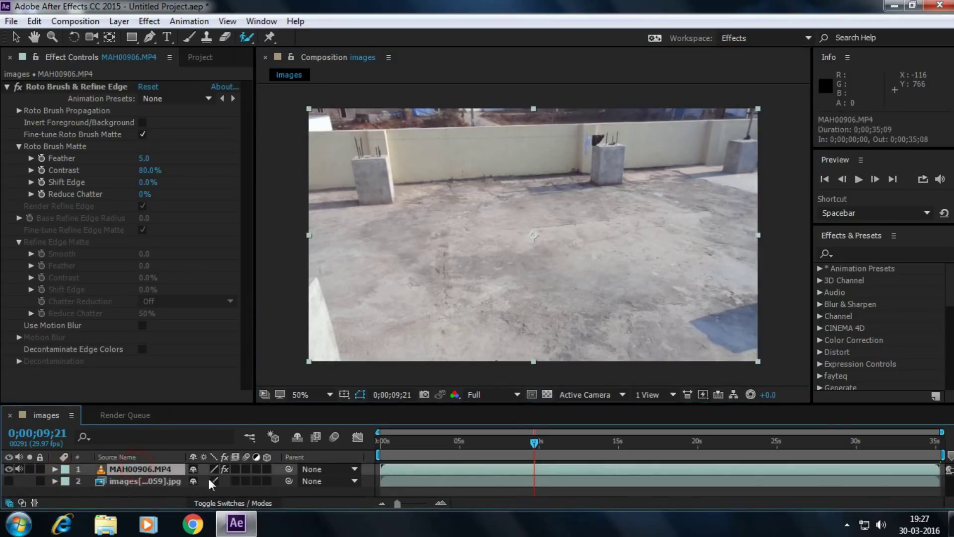
{"action": "double_click", "coordinate": [162, 470]}
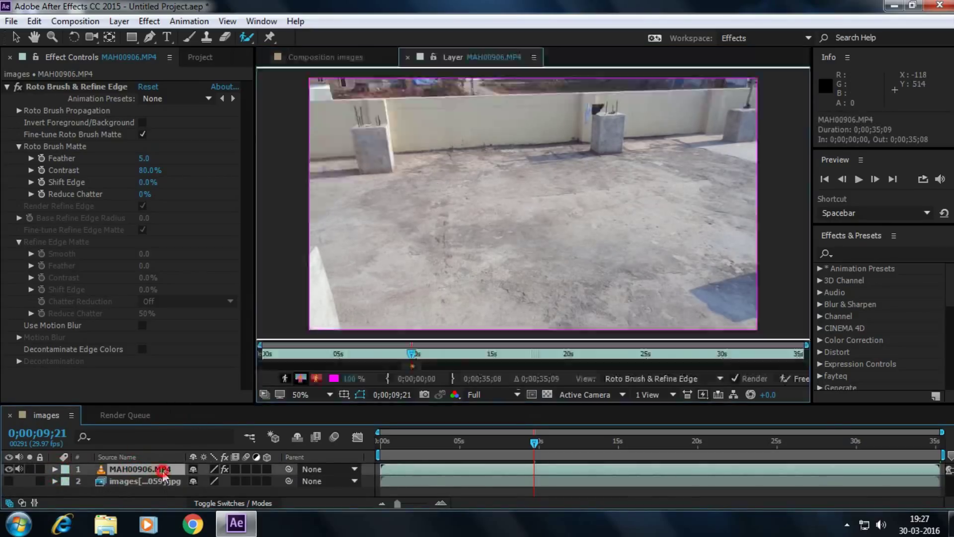
- Paint Roto Brush strokes marking the lower-left pillar as foreground, then return to the comp
{"action": "left_click", "coordinate": [310, 254]}
{"action": "left_click", "coordinate": [315, 257]}
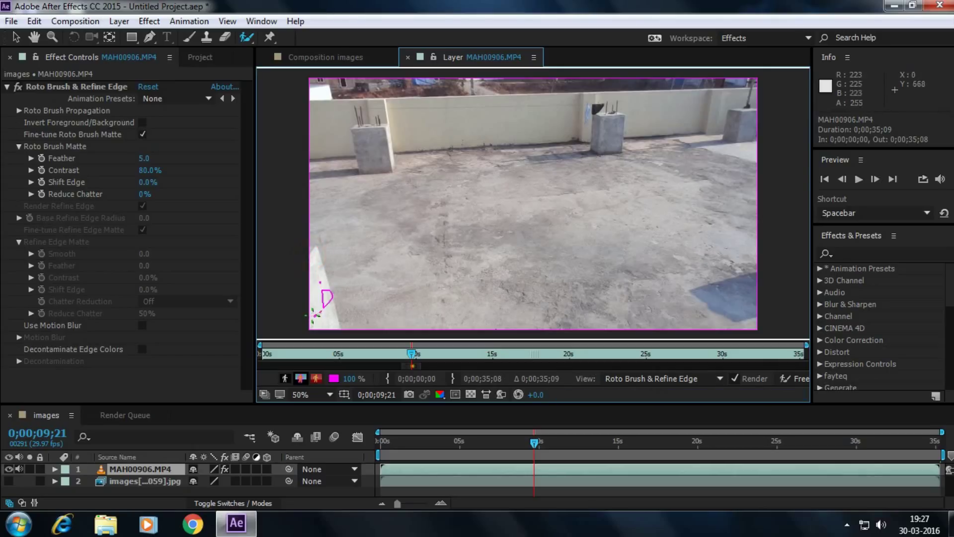
{"action": "left_click", "coordinate": [325, 299]}
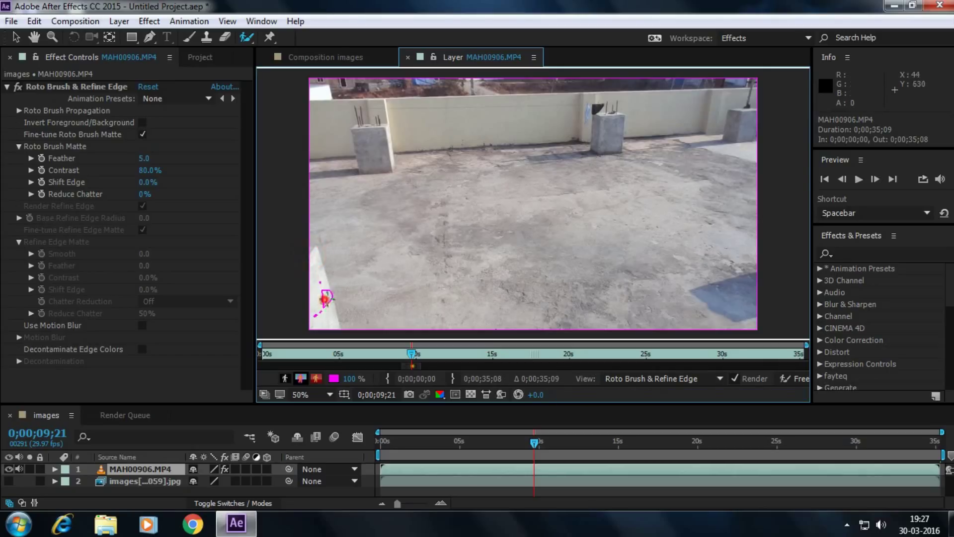
{"action": "left_click", "coordinate": [300, 265]}
{"action": "left_click", "coordinate": [305, 259]}
{"action": "left_click", "coordinate": [406, 57]}
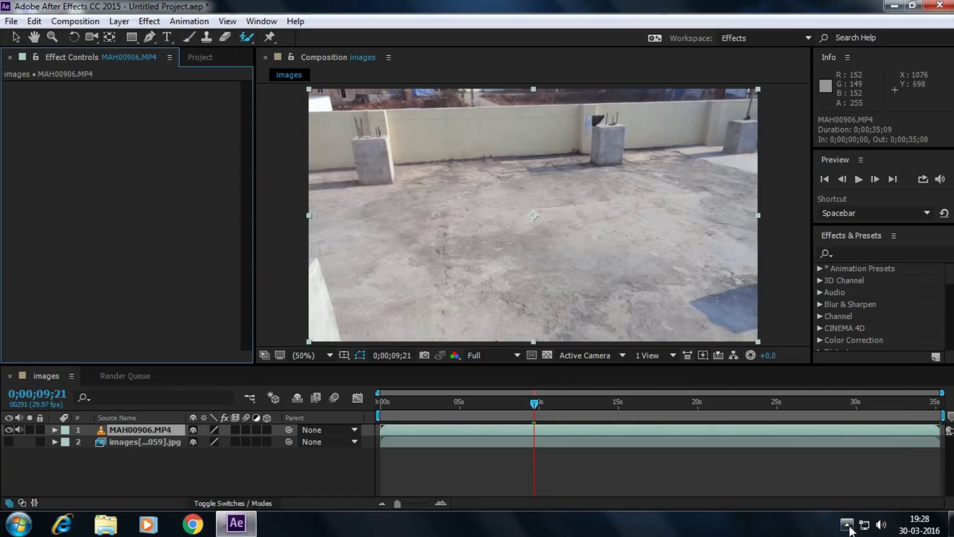
- Paint a Roto Brush stroke on the pillar in Layer view, zoomed to 100% and maximized
{"action": "left_click", "coordinate": [847, 526]}
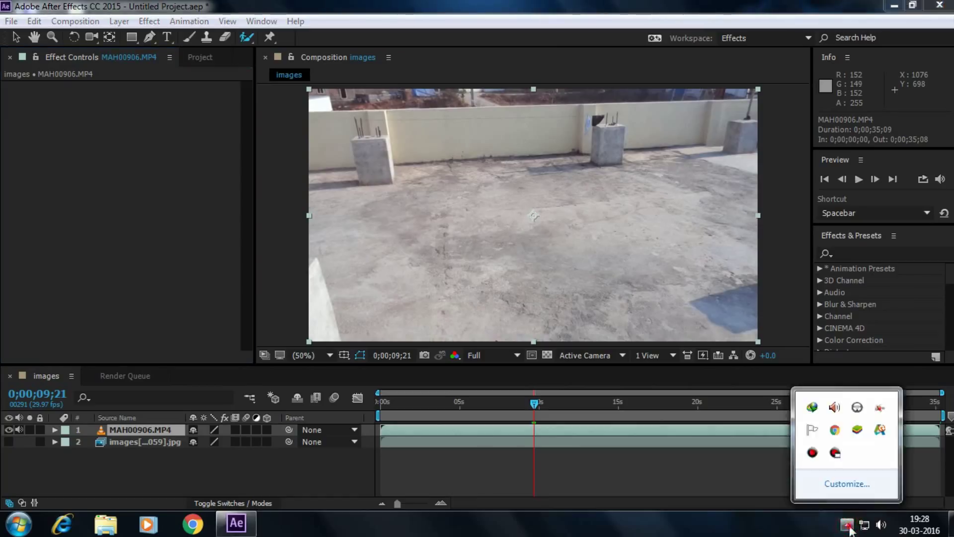
{"action": "left_click", "coordinate": [128, 455]}
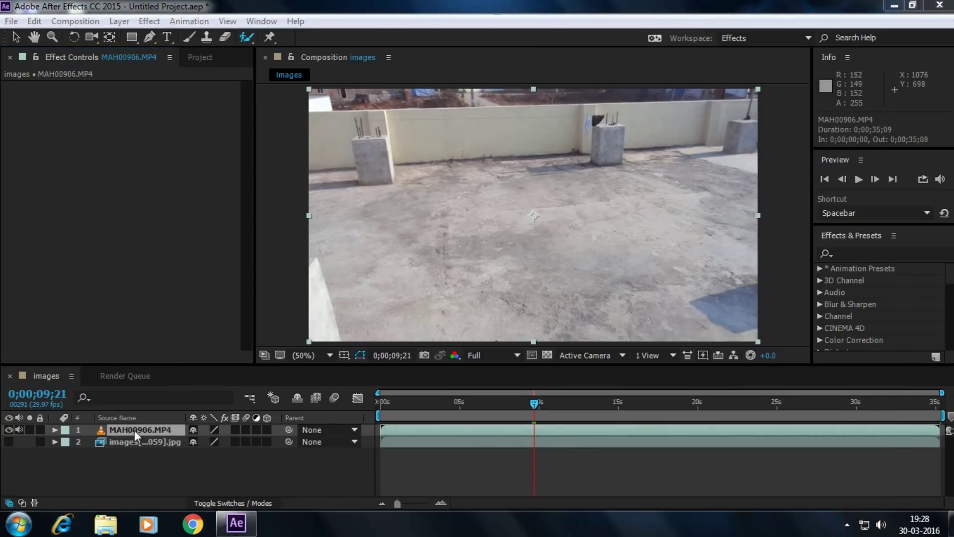
{"action": "double_click", "coordinate": [134, 430]}
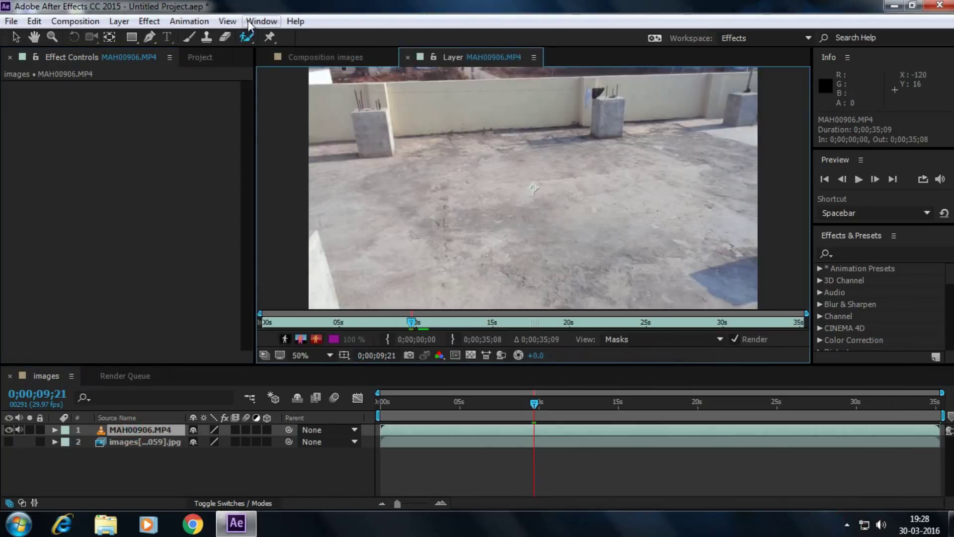
{"action": "left_click", "coordinate": [244, 39]}
{"action": "mouse_move", "coordinate": [311, 233]}
{"action": "left_mouse_down"}
{"action": "mouse_move", "coordinate": [298, 234]}
{"action": "mouse_move", "coordinate": [328, 286]}
{"action": "left_mouse_up"}
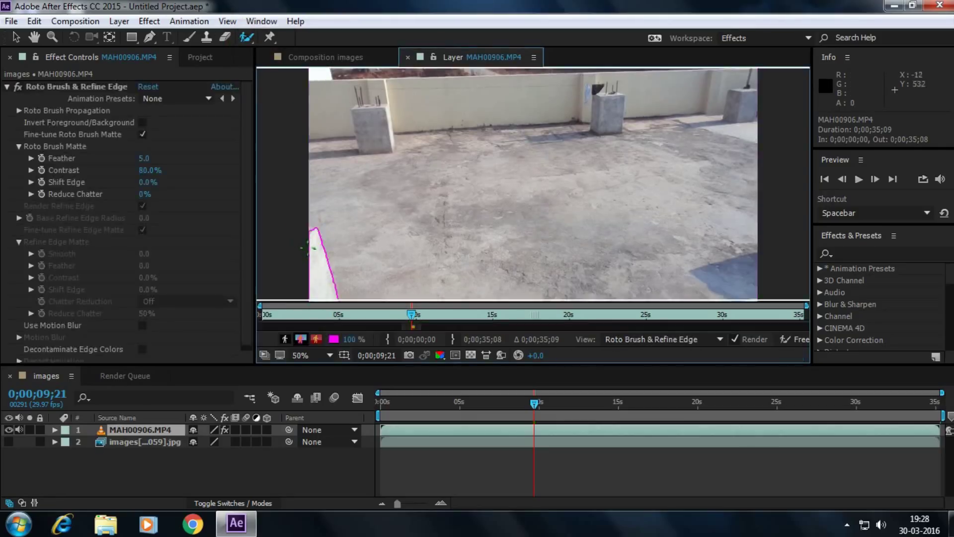
{"action": "key", "text": "period"}
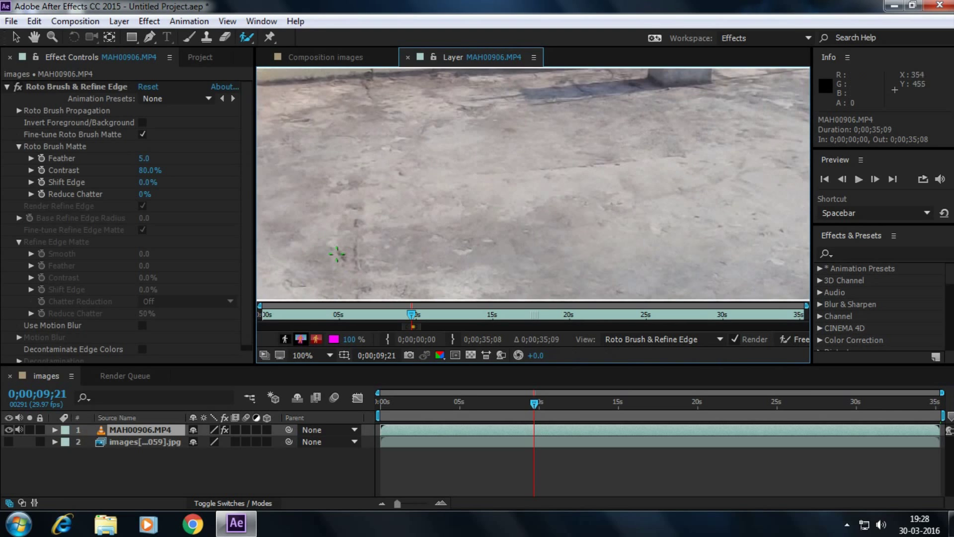
{"action": "key", "text": "grave"}
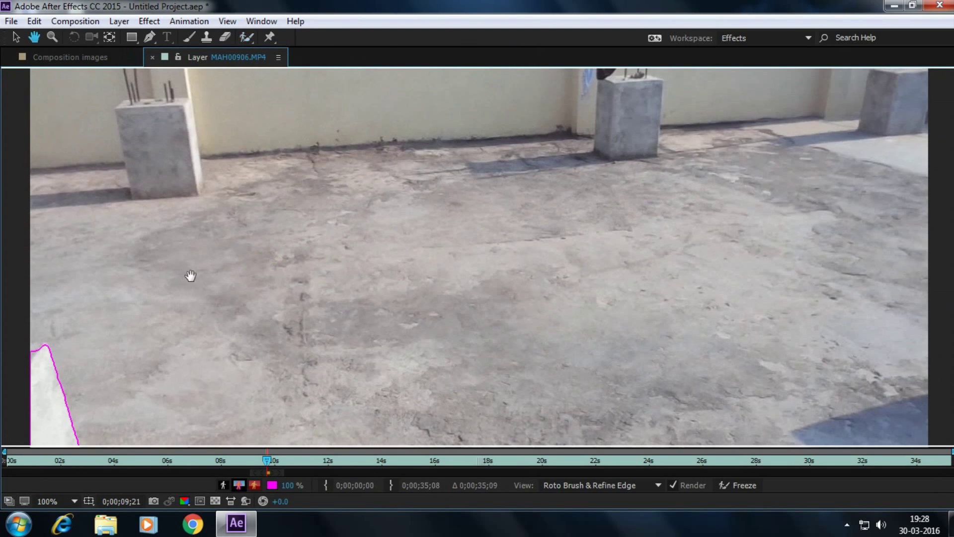
{"action": "left_click_drag", "start_coordinate": [198, 275], "coordinate": [379, 230]}
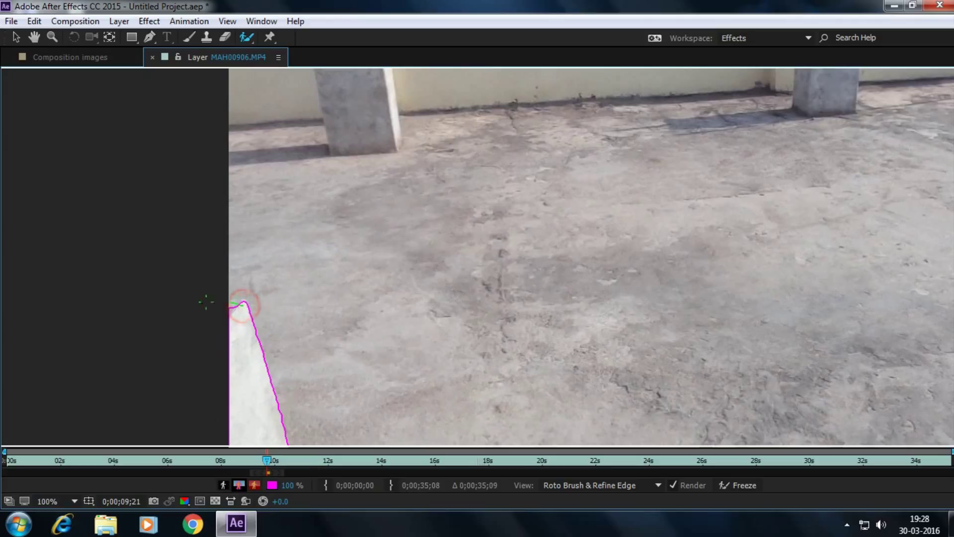
- Propagate the pillar matte frame by frame with Page Down up to 0;00;10;07
{"action": "key", "text": "Page_Down"}
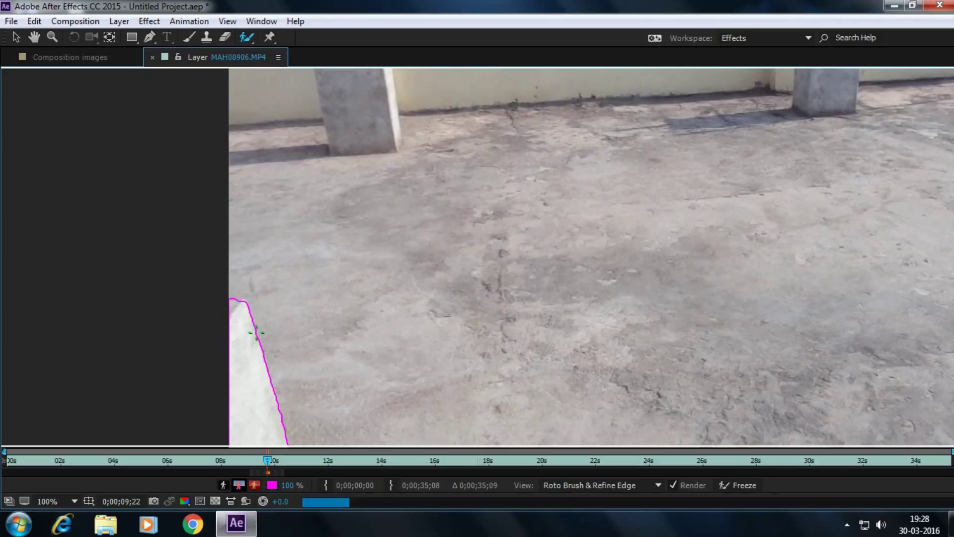
{"action": "key", "text": "Page_Down"}
{"action": "key", "text": "Page_Down"}
{"action": "key", "text": "Page_Down"}
{"action": "key", "text": "Page_Down"}
{"action": "key", "text": "Page_Down"}
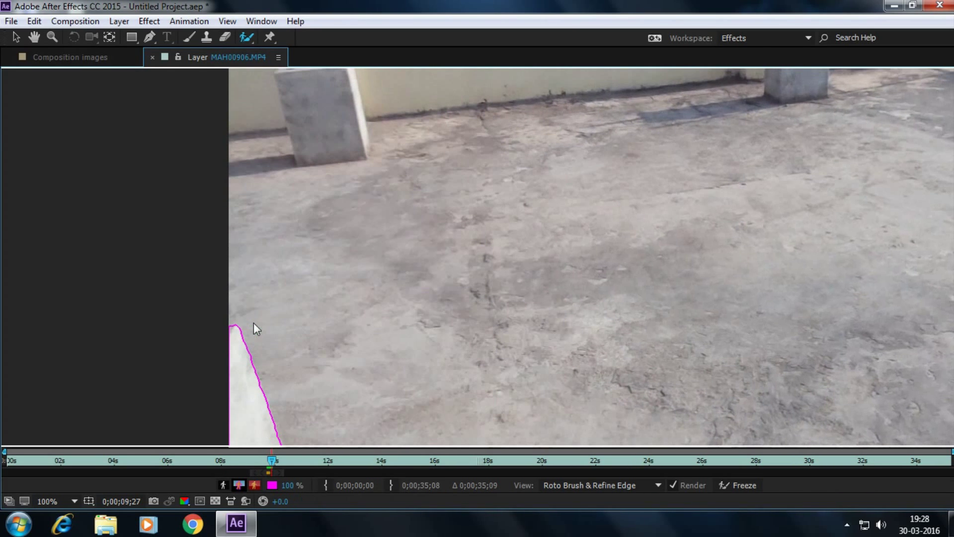
{"action": "key", "text": "Page_Down"}
{"action": "key", "text": "Page_Down"}
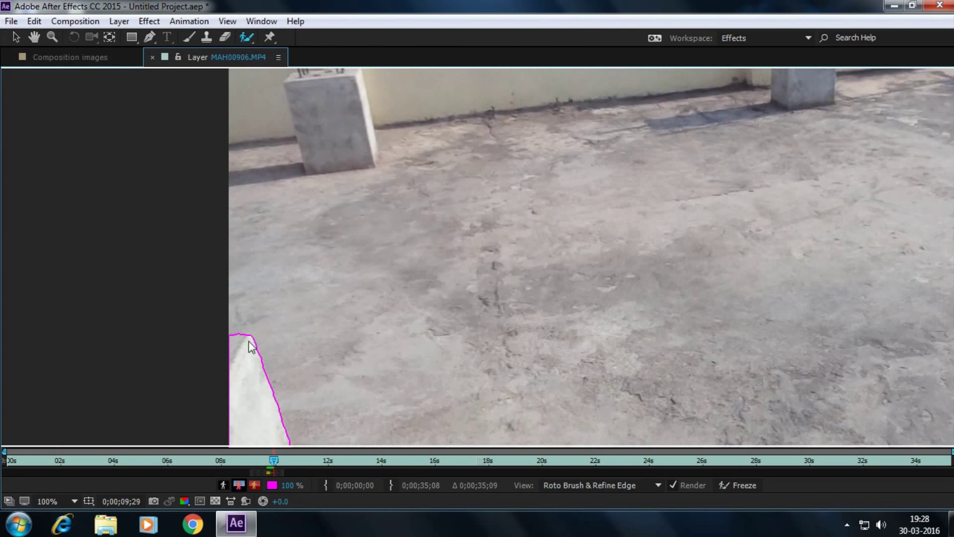
{"action": "key", "text": "Page_Down"}
{"action": "key", "text": "Page_Down"}
{"action": "key", "text": "Page_Down"}
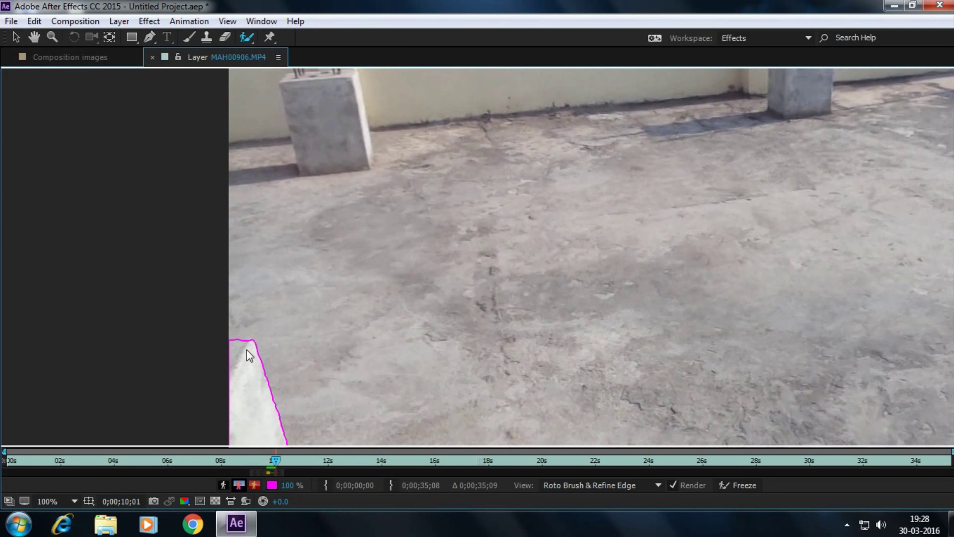
{"action": "key", "text": "Page_Down"}
{"action": "key", "text": "Page_Down"}
{"action": "key", "text": "Page_Down"}
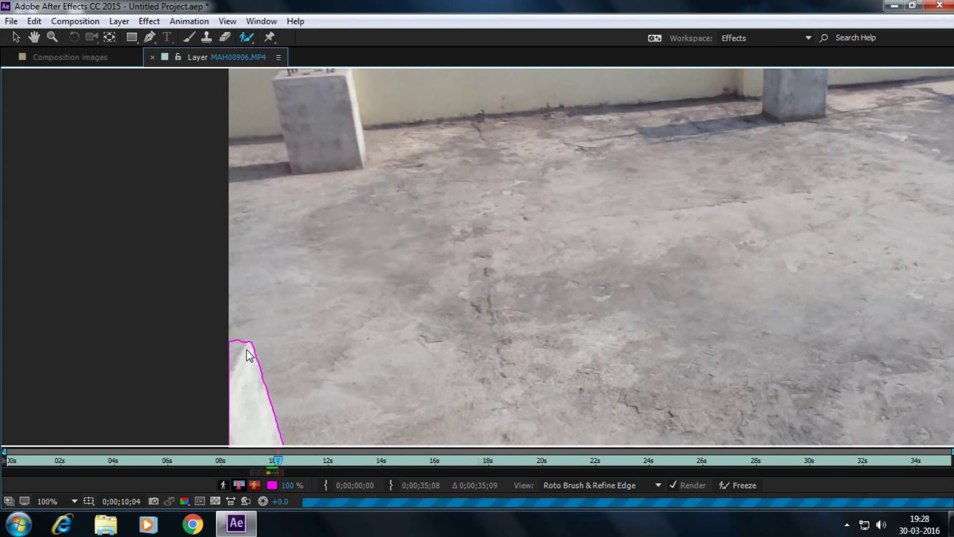
{"action": "key", "text": "Page_Down"}
{"action": "key", "text": "Page_Down"}
{"action": "key", "text": "Page_Down"}
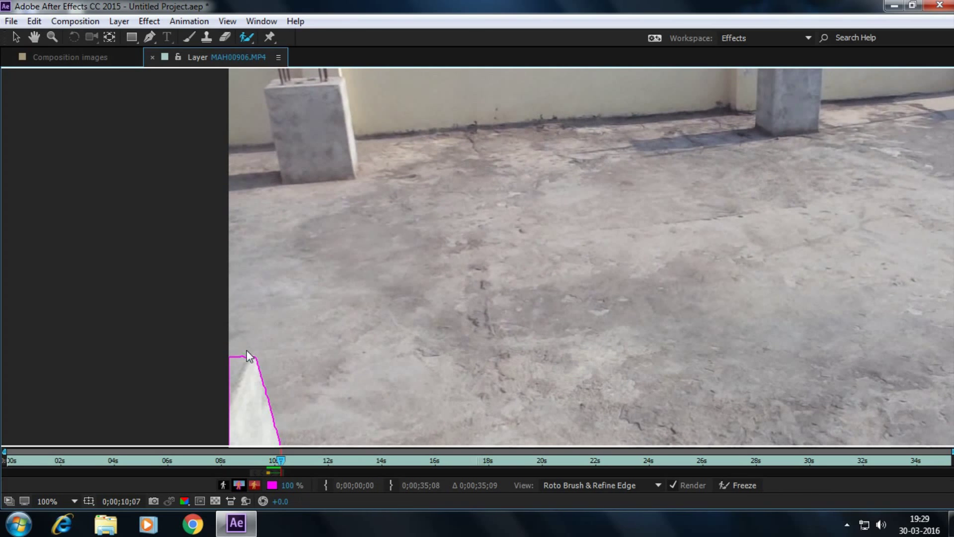
{"action": "key", "text": "Page_Down"}
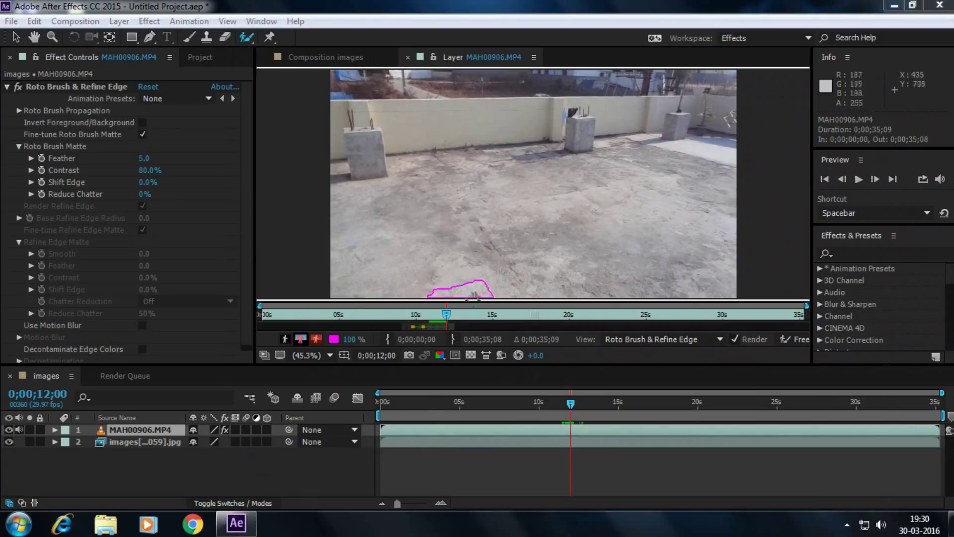
- Trim the rooftop footage layer's out point to 0;00;12;00 with Alt+]
{"action": "left_click", "coordinate": [407, 58]}
{"action": "left_click", "coordinate": [407, 59]}
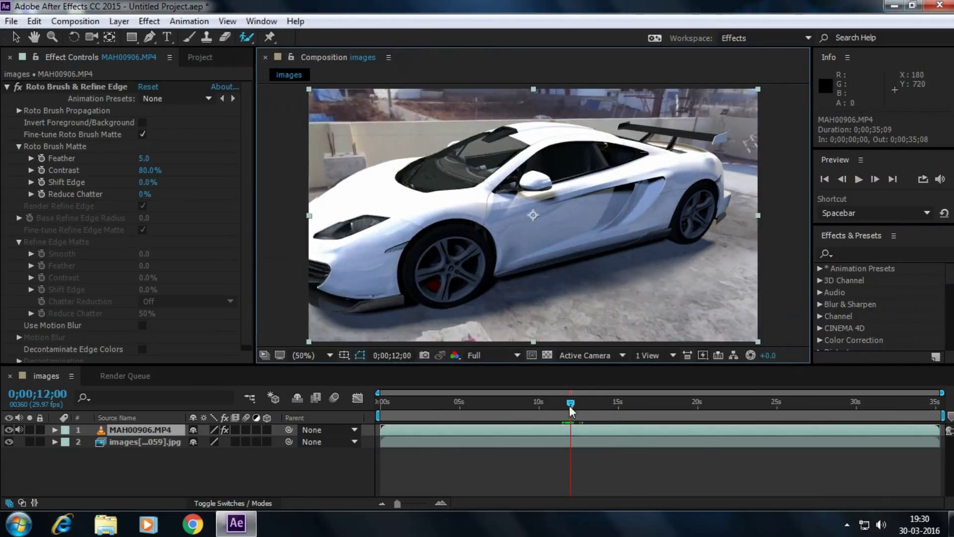
{"action": "left_click", "coordinate": [590, 430]}
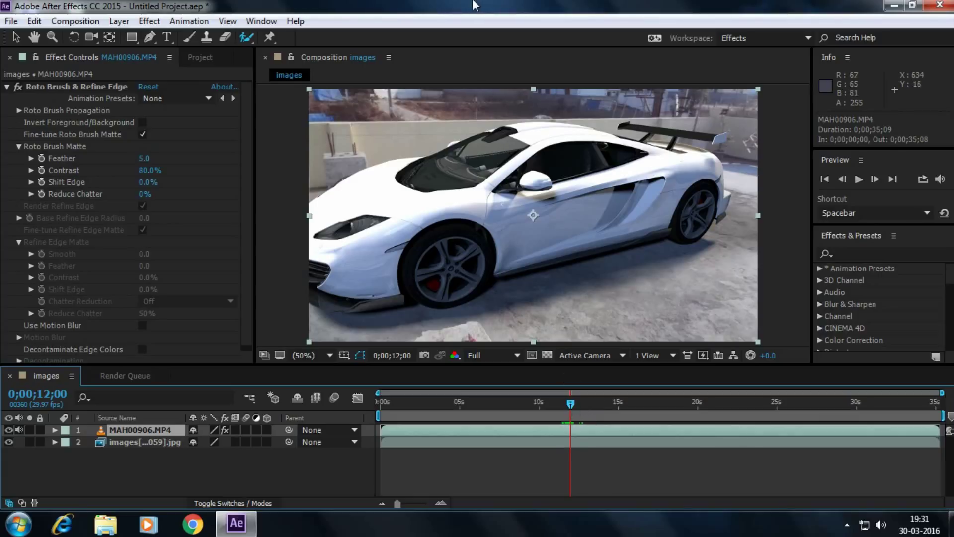
{"action": "key", "text": "alt+bracketright"}
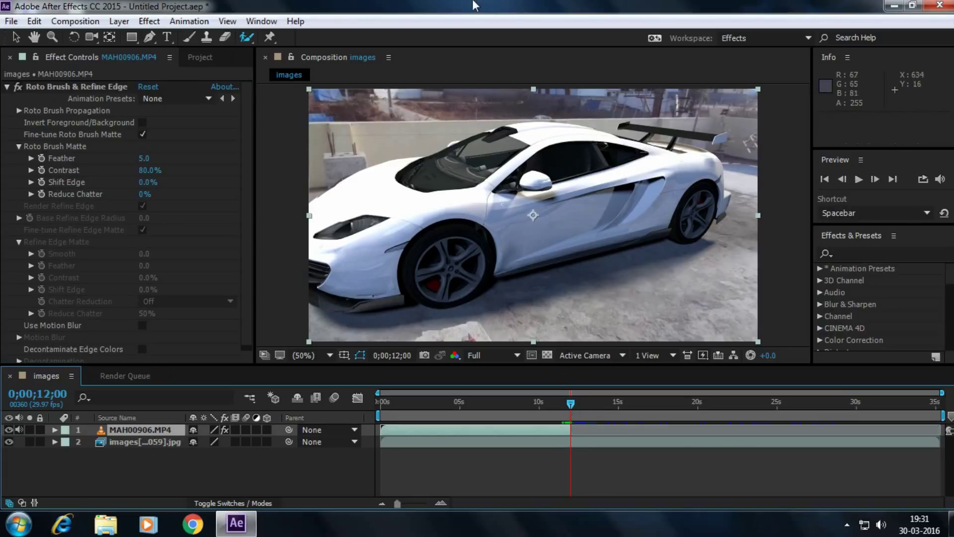
{"action": "left_click_drag", "start_coordinate": [571, 405], "coordinate": [552, 415]}
- Reopen the rooftop layer and propagate the pillar matte two more frames
{"action": "double_click", "coordinate": [512, 431]}
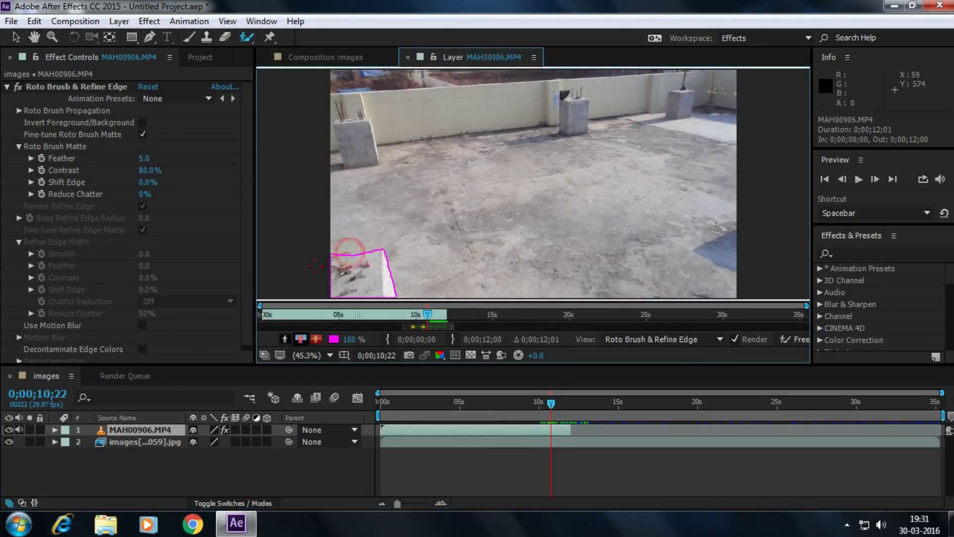
{"action": "key", "text": "Page_Down"}
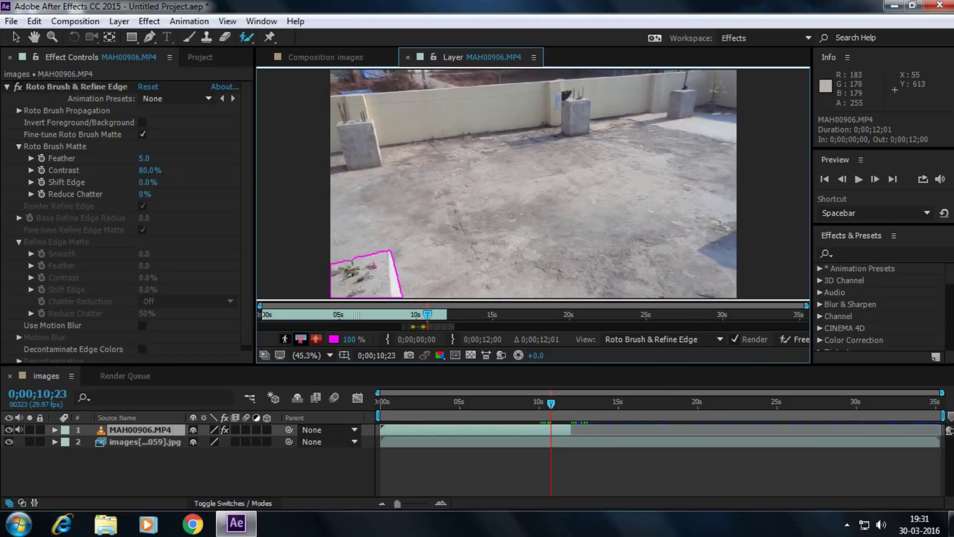
{"action": "key", "text": "Page_Down"}
{"action": "key", "text": "Page_Down"}
{"action": "key", "text": "Page_Down"}
{"action": "key", "text": "Page_Down"}
{"action": "key", "text": "Page_Down"}
{"action": "key", "text": "Page_Down"}
{"action": "key", "text": "Page_Down"}
{"action": "key", "text": "Page_Down"}
{"action": "key", "text": "Page_Down"}
{"action": "key", "text": "Page_Down"}
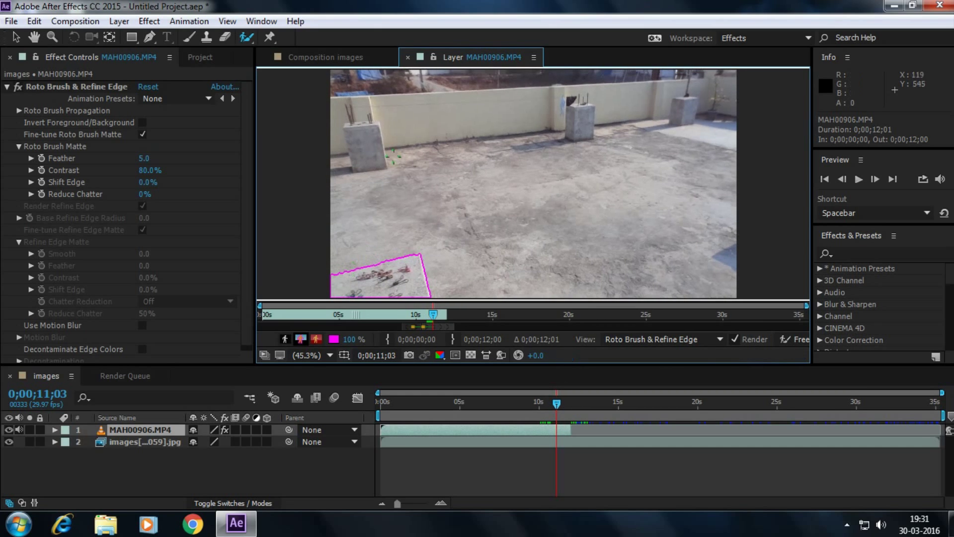
- Review the composite around 0;00;09;05 to confirm the pillar sits in front of the car
{"action": "left_click", "coordinate": [407, 57]}
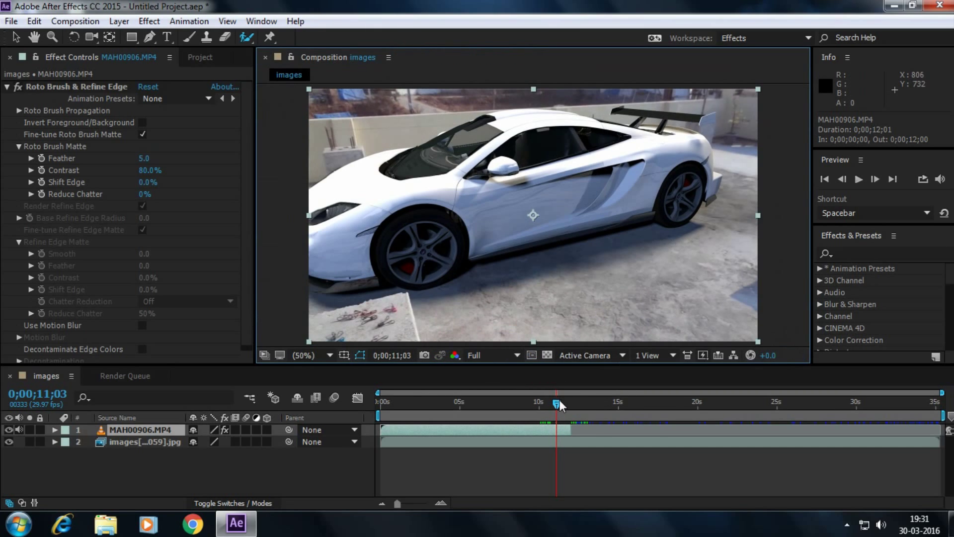
{"action": "left_click_drag", "start_coordinate": [560, 400], "coordinate": [568, 404]}
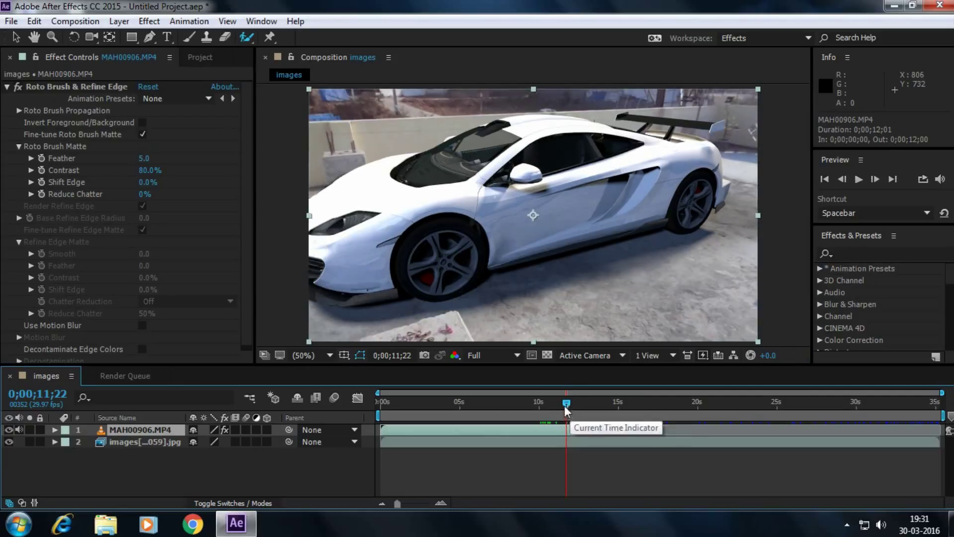
{"action": "left_click_drag", "start_coordinate": [563, 406], "coordinate": [525, 404]}
{"action": "left_click", "coordinate": [621, 202]}
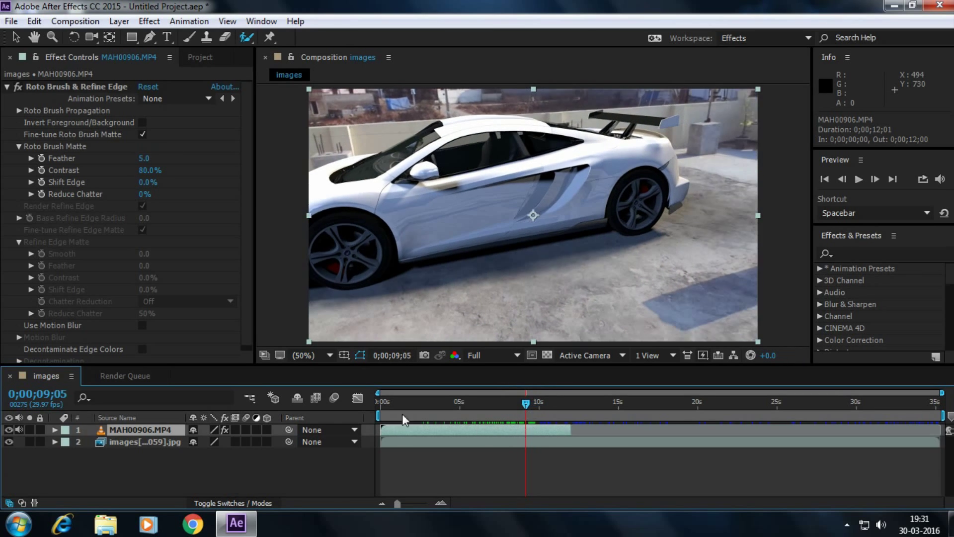
- Scrub the composite from about 8 seconds to 0;00;10;28 where the pillar overlaps the car
{"action": "double_click", "coordinate": [138, 429]}
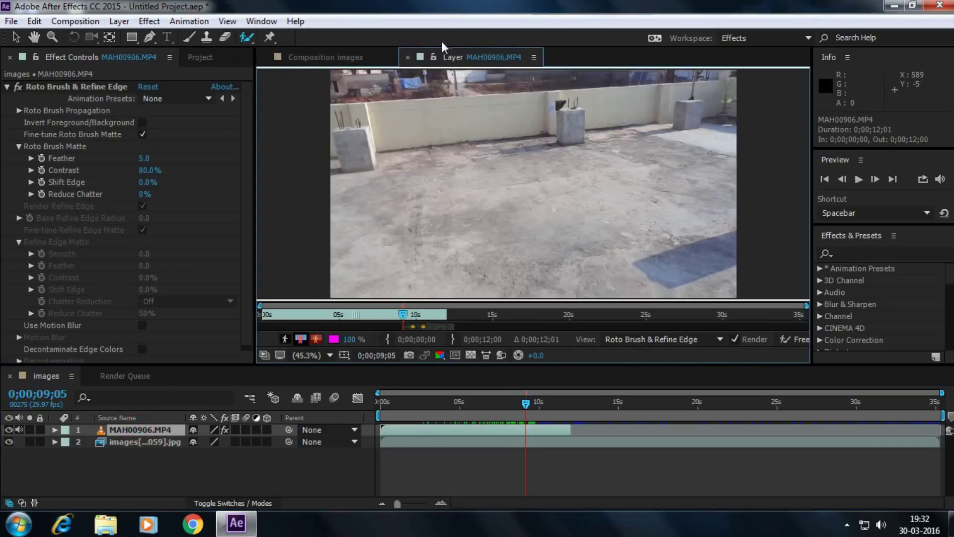
{"action": "left_click", "coordinate": [407, 57]}
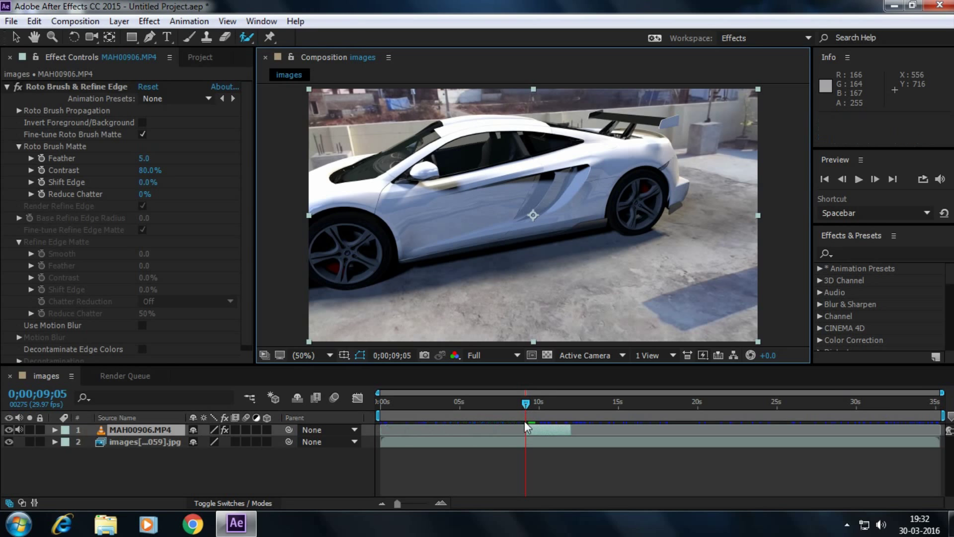
{"action": "left_click", "coordinate": [512, 402]}
{"action": "left_click_drag", "start_coordinate": [519, 399], "coordinate": [552, 403]}
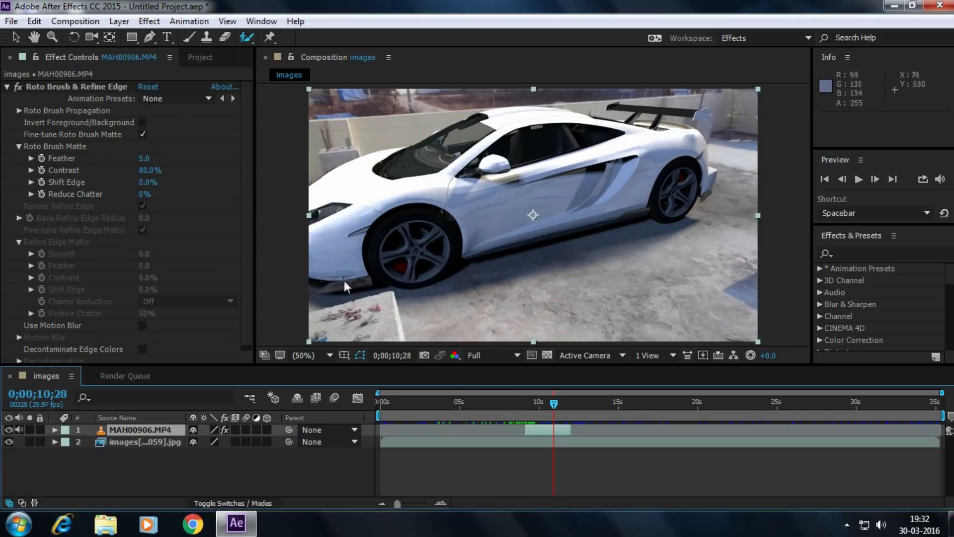
- Raise the roto effect's matte Feather from 5.0 to 7.2
{"action": "left_click", "coordinate": [184, 157]}
{"action": "left_click", "coordinate": [150, 158]}
{"action": "left_click_drag", "start_coordinate": [150, 160], "coordinate": [158, 162]}
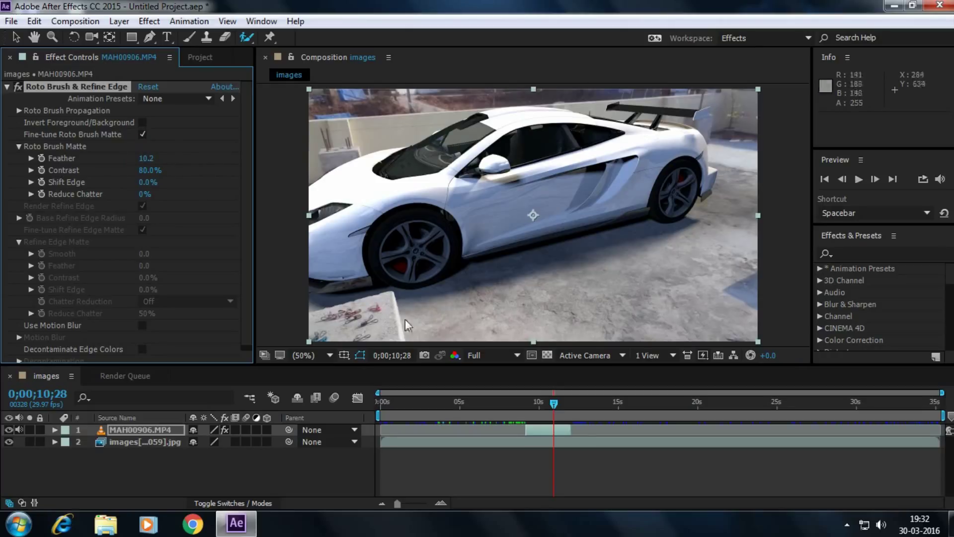
- Scrub the composite forward from about 16s to 0;00;33;03, where the man's shadow appears
{"action": "left_click_drag", "start_coordinate": [558, 404], "coordinate": [562, 404]}
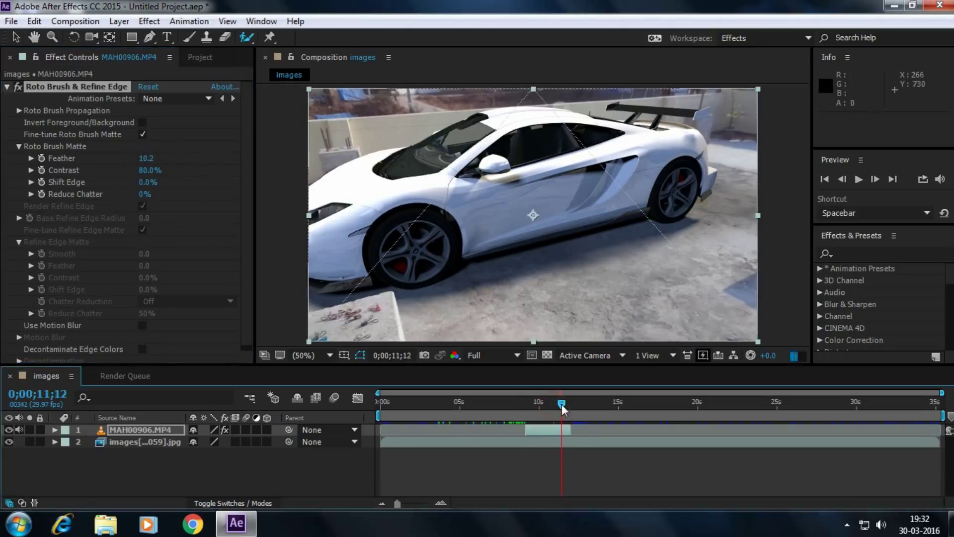
{"action": "left_click", "coordinate": [637, 408]}
{"action": "left_click_drag", "start_coordinate": [747, 405], "coordinate": [902, 403]}
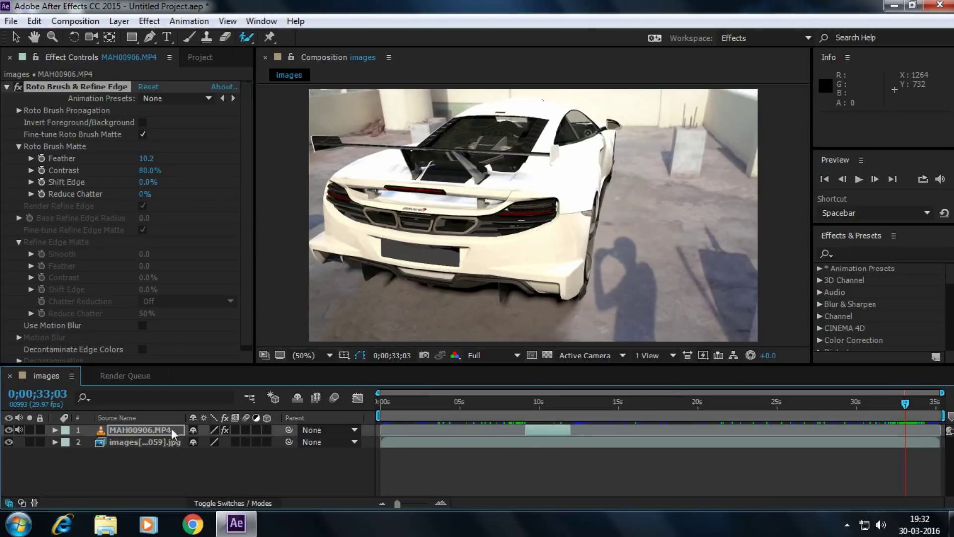
- Add MAH00906.MP4 as layer 1 and trim its in point to the current frame
{"action": "left_click", "coordinate": [10, 56]}
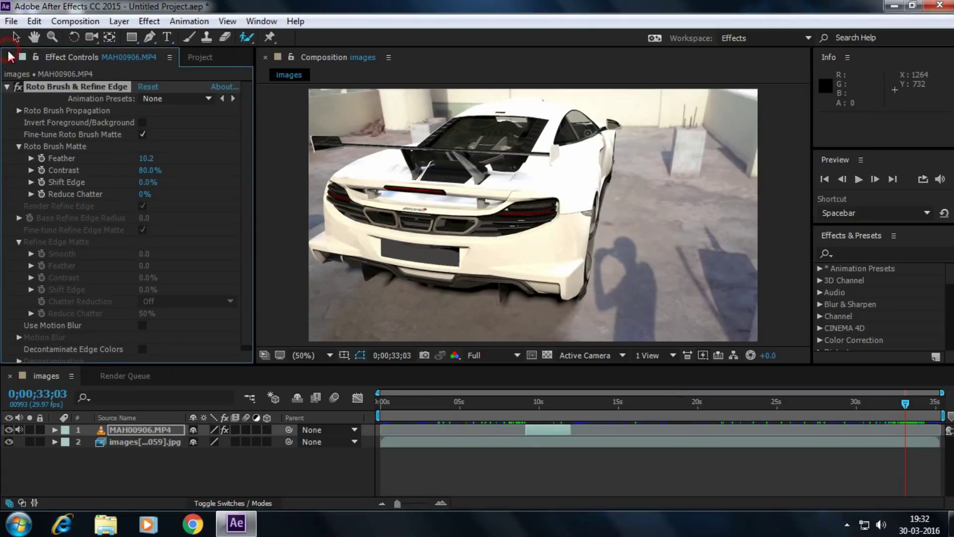
{"action": "left_click", "coordinate": [186, 58]}
{"action": "left_click_drag", "start_coordinate": [52, 207], "coordinate": [73, 426]}
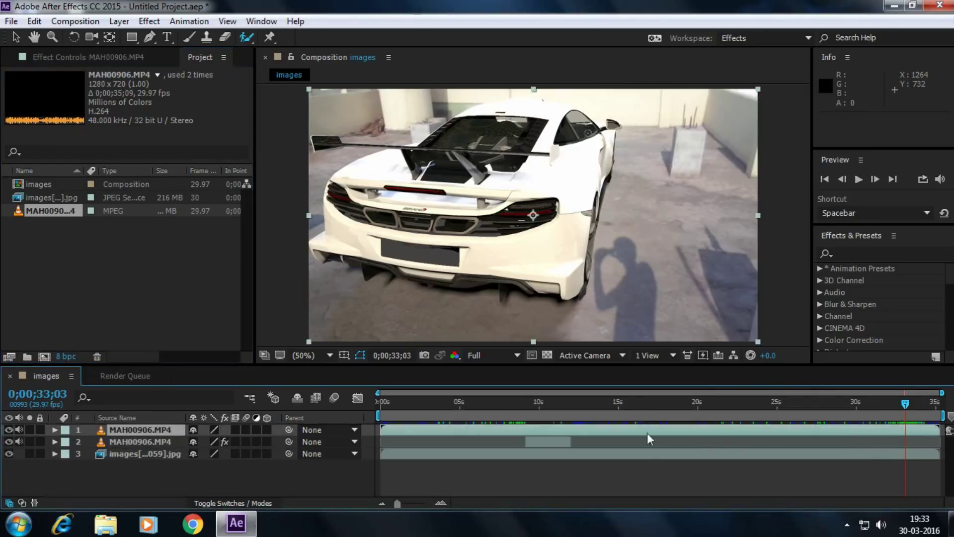
{"action": "key", "text": "alt+bracketleft"}
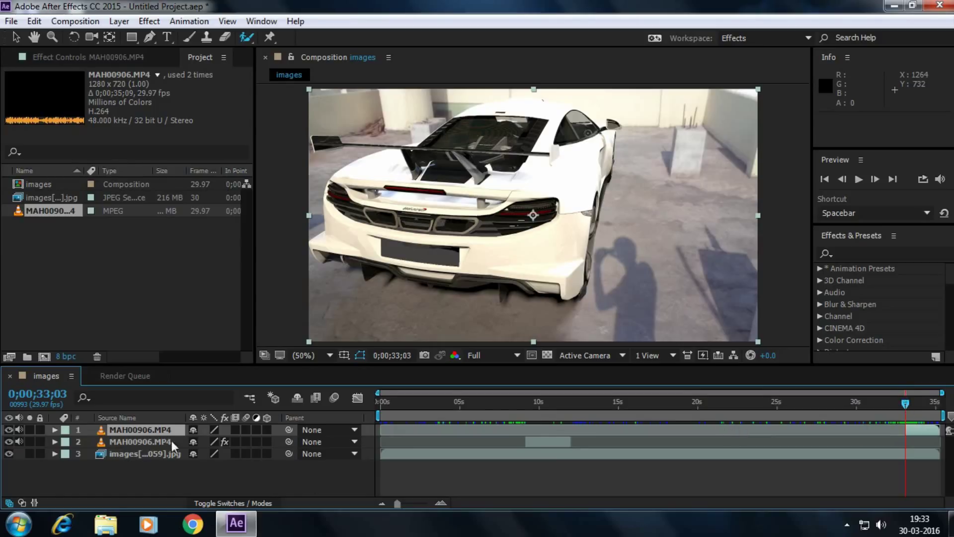
- View the new top layer in the Layer panel, advancing one frame
{"action": "double_click", "coordinate": [151, 430]}
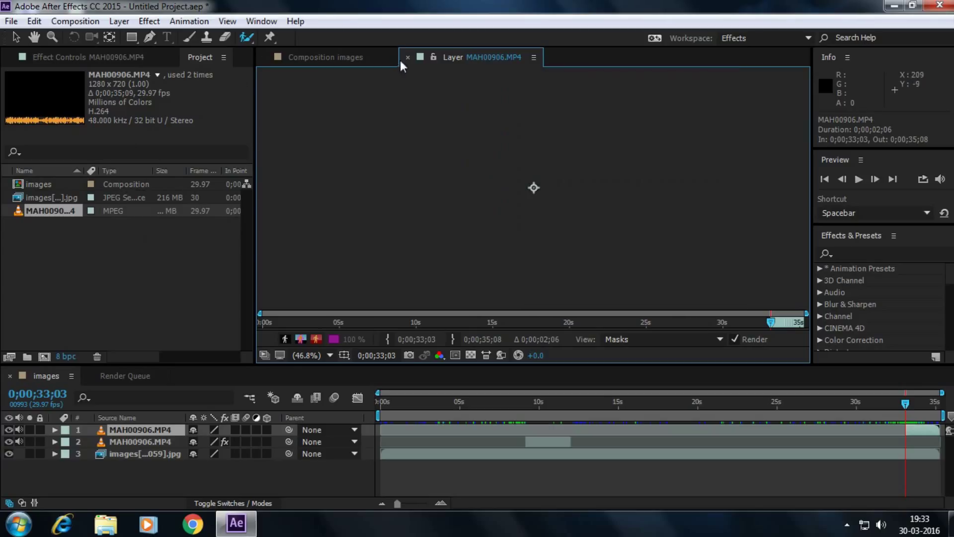
{"action": "left_click", "coordinate": [407, 58]}
{"action": "key", "text": "Page_Down"}
{"action": "double_click", "coordinate": [151, 435]}
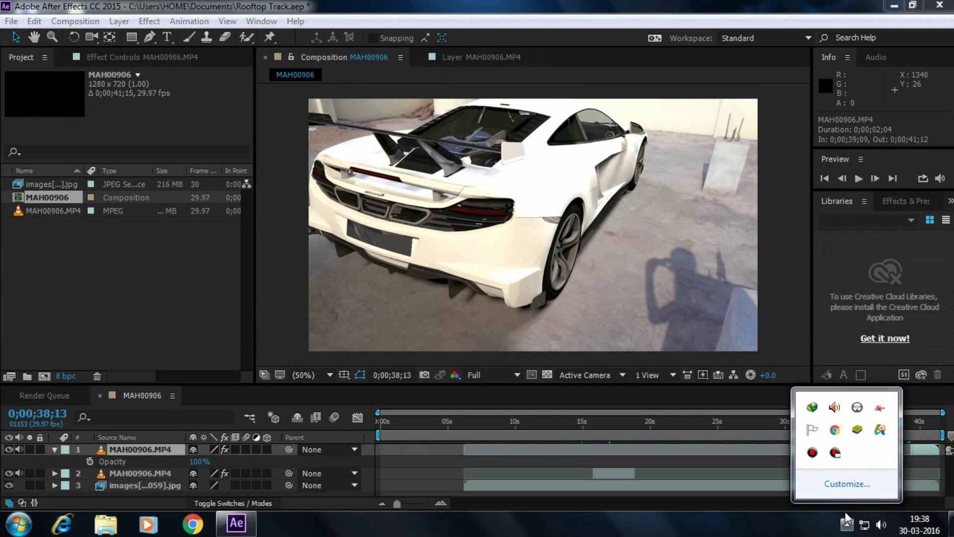
- Scrub to around 0;00;39;25, where the shadow shows as a black silhouette beside the car
{"action": "left_click", "coordinate": [846, 525]}
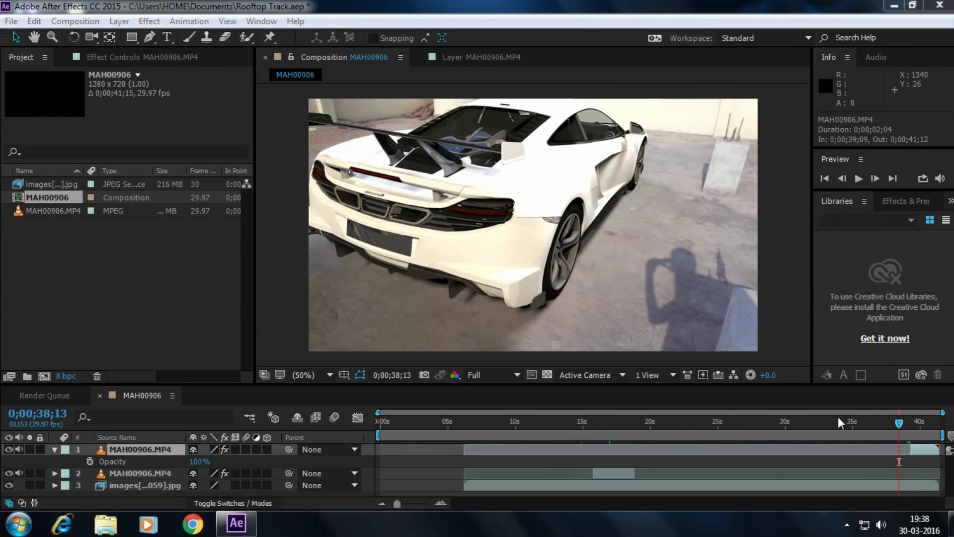
{"action": "left_click_drag", "start_coordinate": [884, 430], "coordinate": [910, 429]}
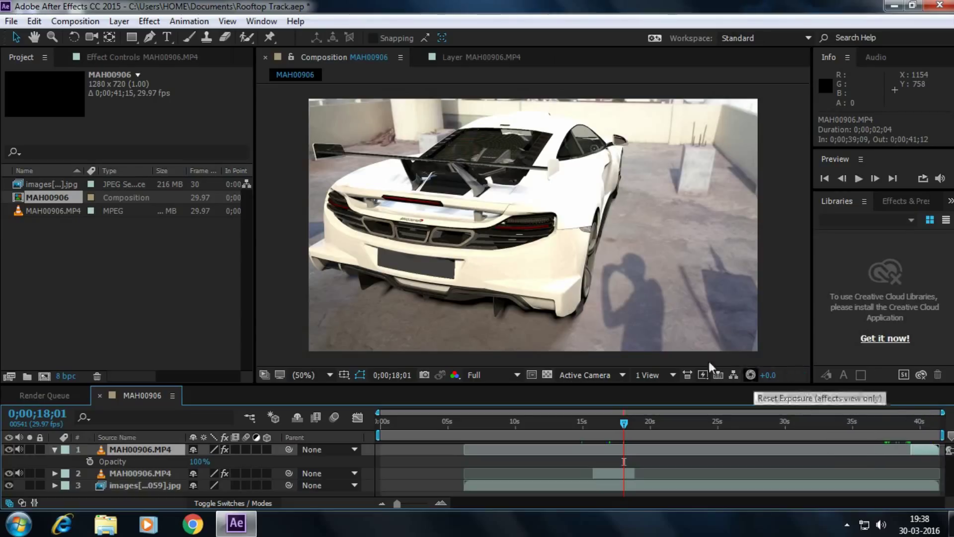
{"action": "left_click_drag", "start_coordinate": [872, 423], "coordinate": [918, 428]}
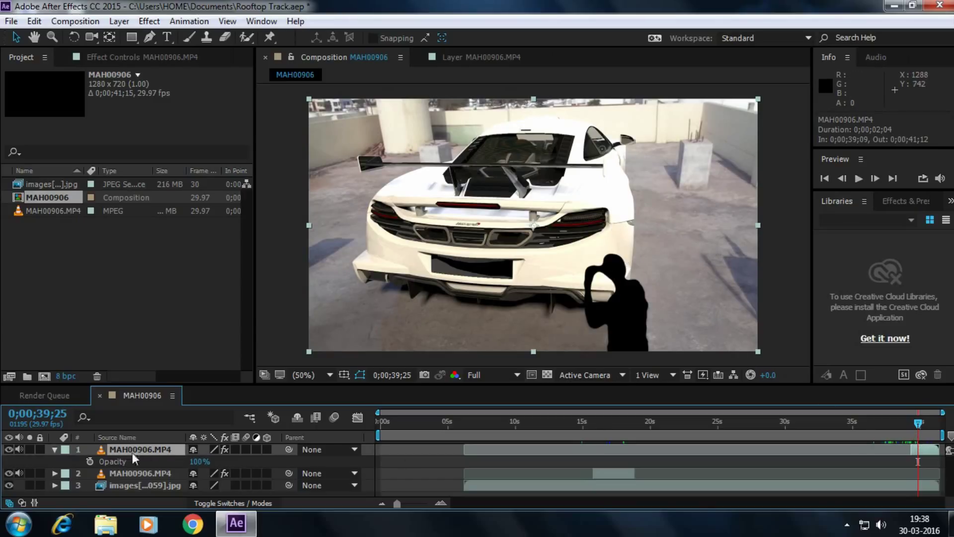
- Rename the top footage layer to Shadow
{"action": "key", "text": "t"}
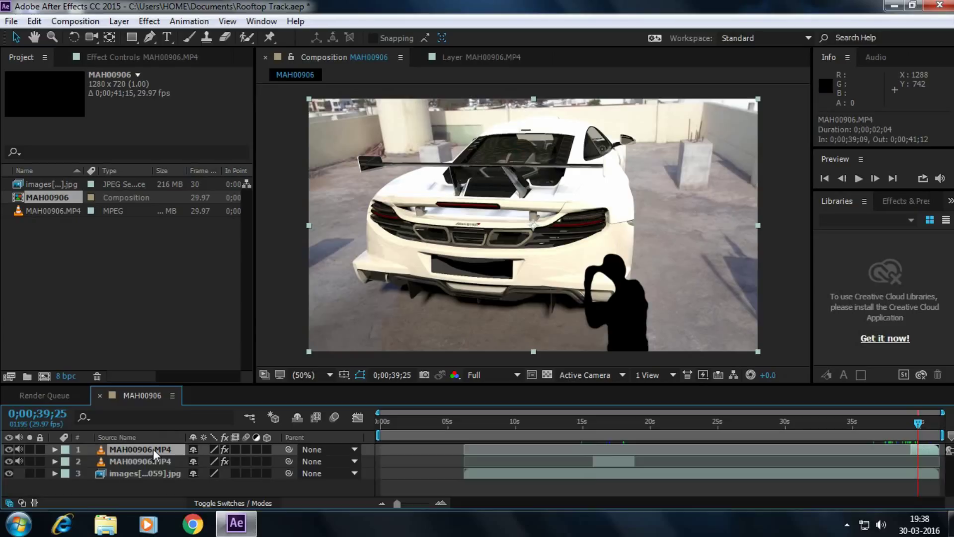
{"action": "key", "text": "t"}
{"action": "key", "text": "t"}
{"action": "key", "text": "Return"}
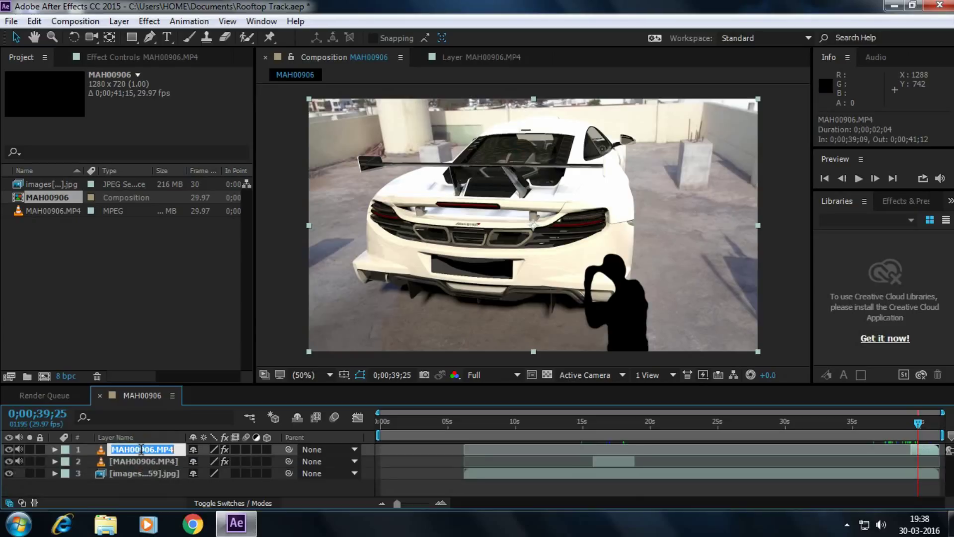
{"action": "type", "text": "Sho"}
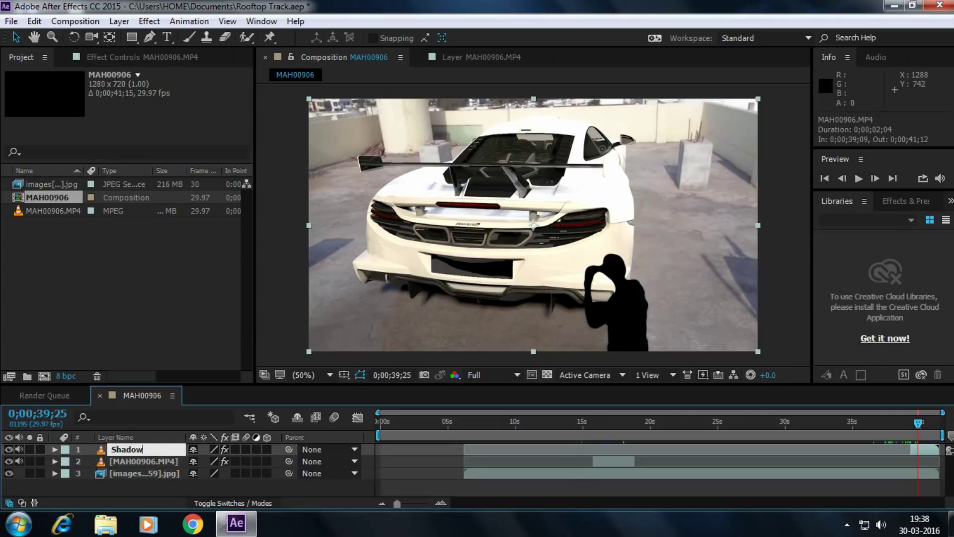
{"action": "type", "text": "dow"}
{"action": "double_click", "coordinate": [144, 461]}
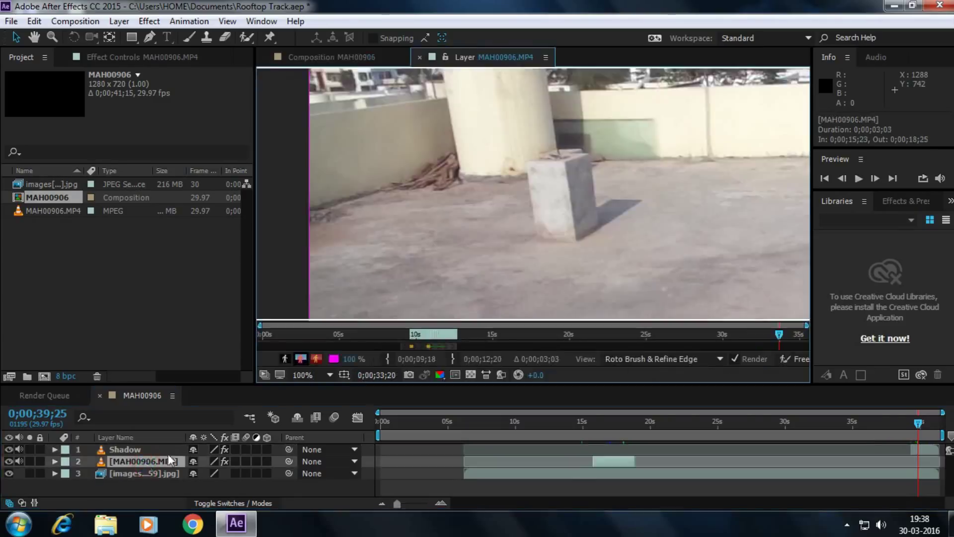
- Close the Layer panel and rename the second footage layer to Pillar
{"action": "left_click_drag", "start_coordinate": [419, 58], "coordinate": [152, 432]}
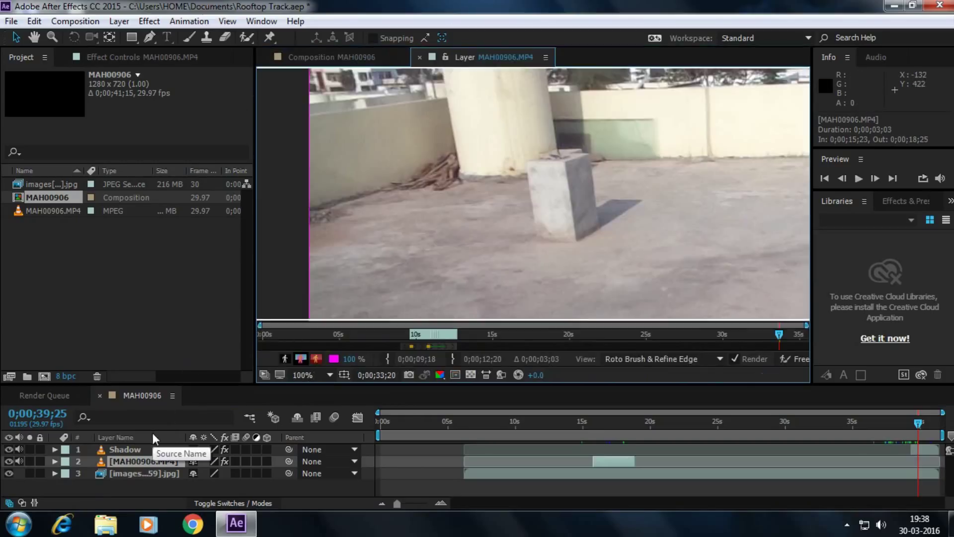
{"action": "left_click", "coordinate": [419, 57]}
{"action": "left_click", "coordinate": [149, 461]}
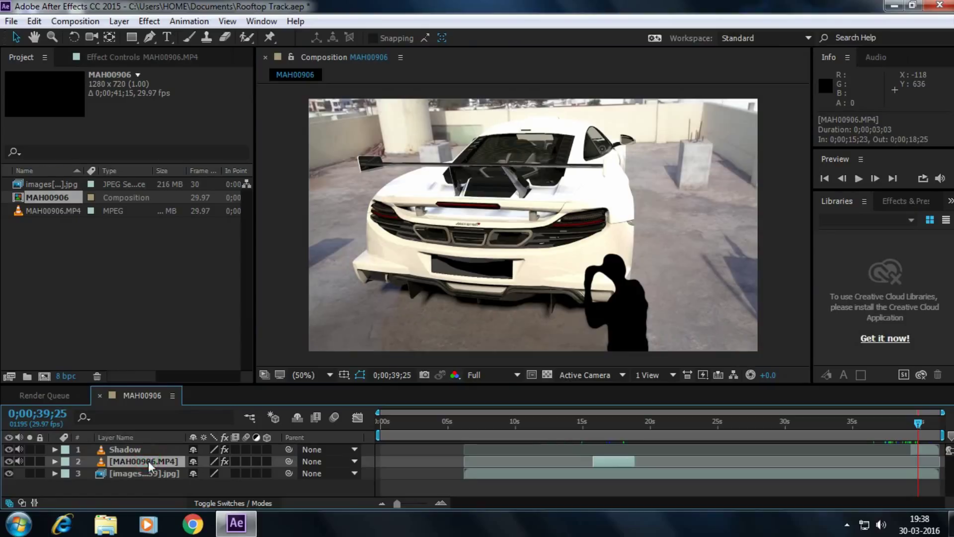
{"action": "key", "text": "Return"}
{"action": "type", "text": "Pil"}
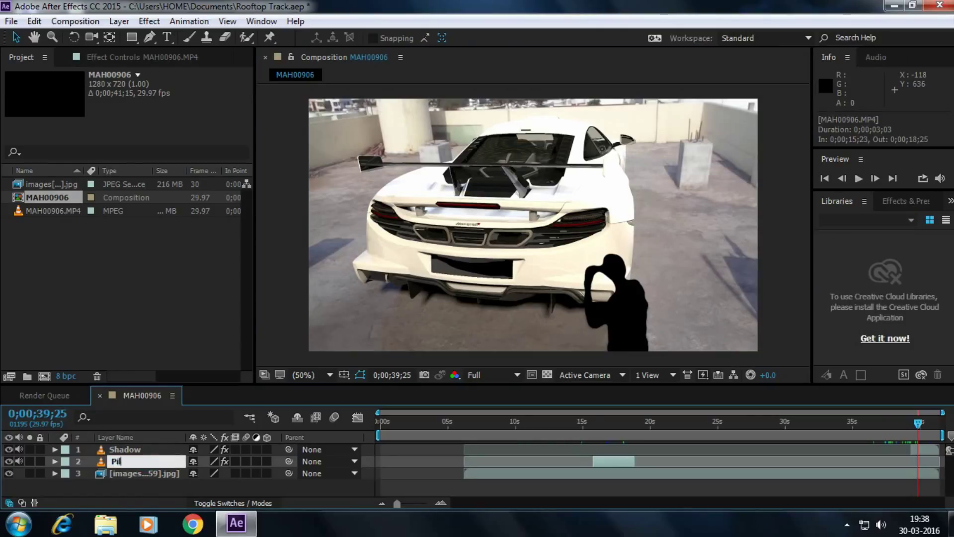
{"action": "type", "text": "lar"}
{"action": "key", "text": "Return"}
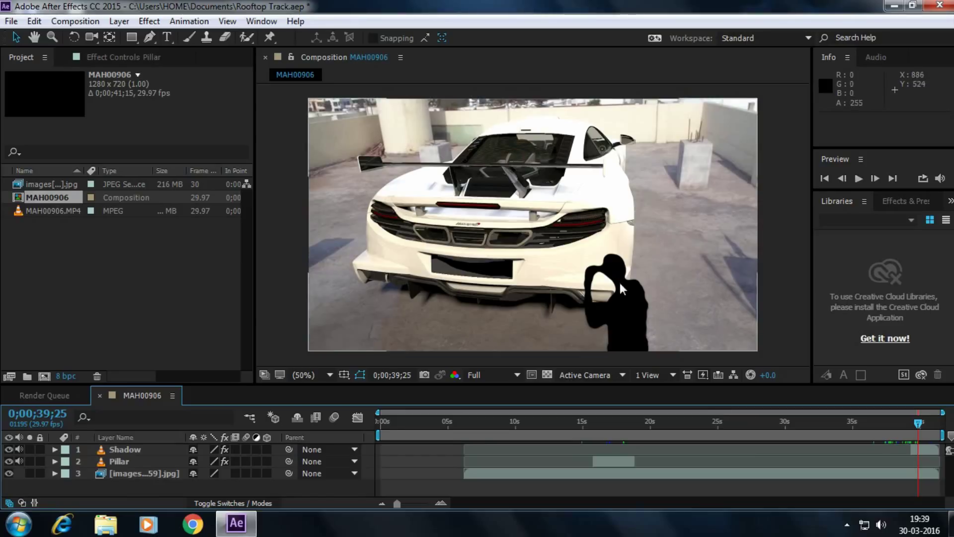
- Reveal the Shadow layer's Opacity and set it to 50%
{"action": "left_click", "coordinate": [137, 448]}
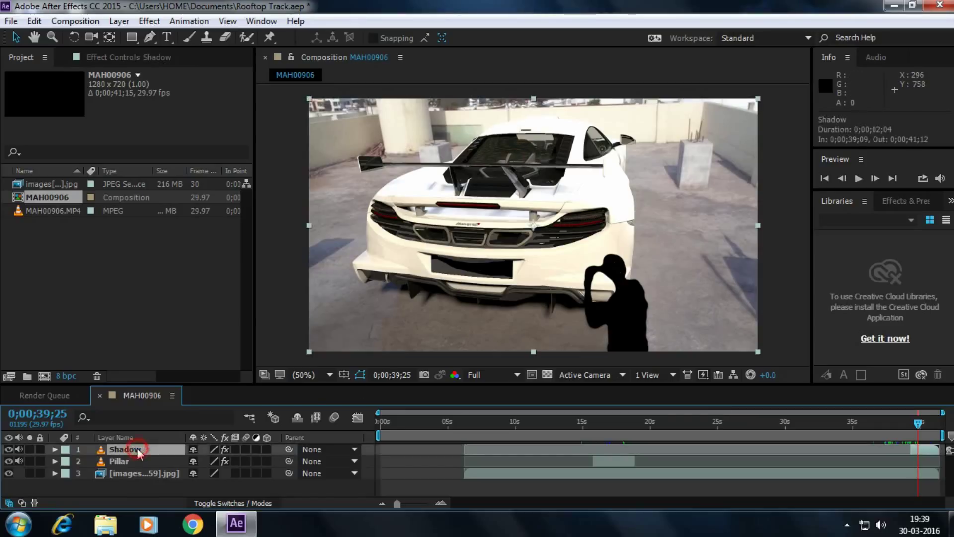
{"action": "key", "text": "t"}
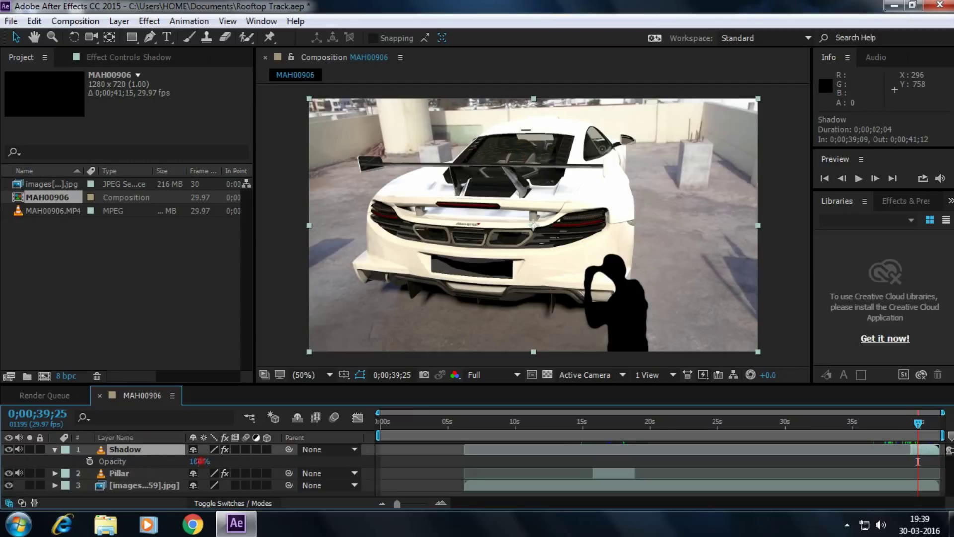
{"action": "left_click", "coordinate": [199, 461]}
{"action": "type", "text": "50"}
{"action": "left_click", "coordinate": [284, 467]}
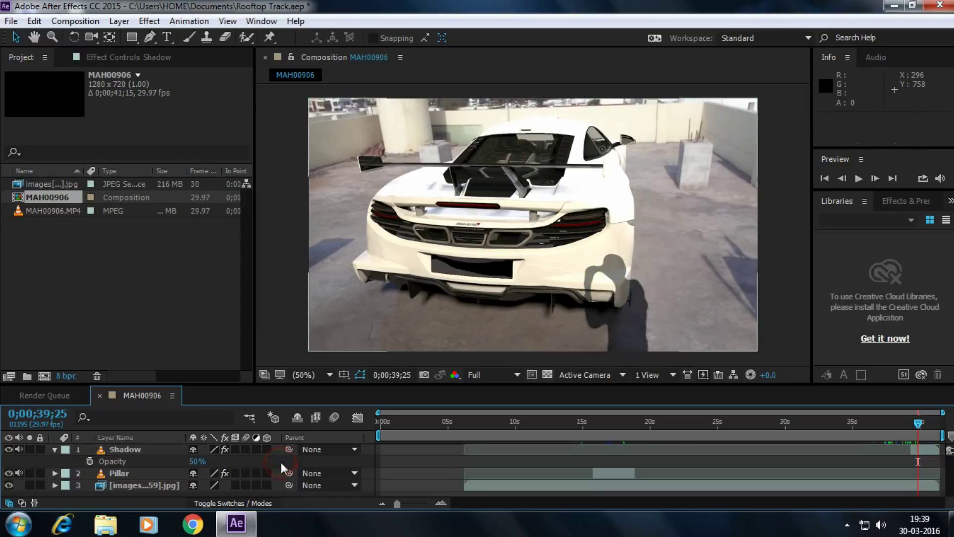
- Lower the Shadow layer's opacity to 25%
{"action": "left_click", "coordinate": [198, 461]}
{"action": "type", "text": "25"}
{"action": "left_click", "coordinate": [256, 470]}
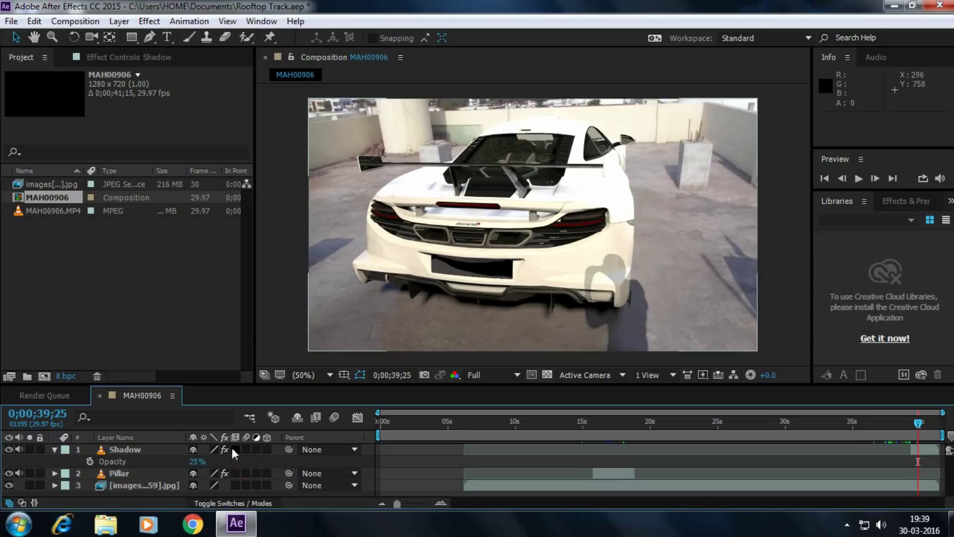
{"action": "left_click", "coordinate": [195, 462]}
{"action": "left_click", "coordinate": [287, 465]}
- Scrub the last frames of the shot to check the faded shadow over the car
{"action": "left_click_drag", "start_coordinate": [918, 424], "coordinate": [923, 426]}
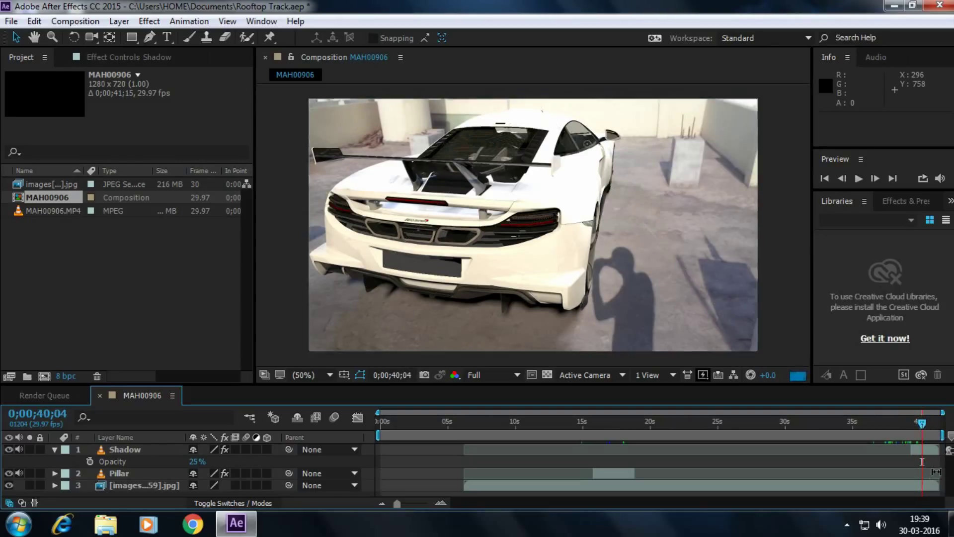
{"action": "left_click", "coordinate": [924, 422]}
{"action": "left_click_drag", "start_coordinate": [926, 425], "coordinate": [927, 426]}
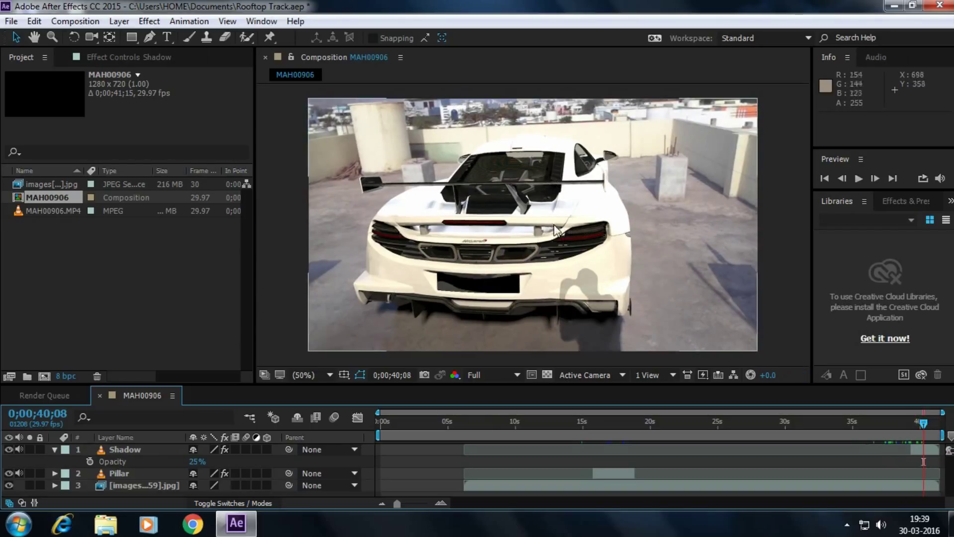
{"action": "left_click", "coordinate": [930, 427]}
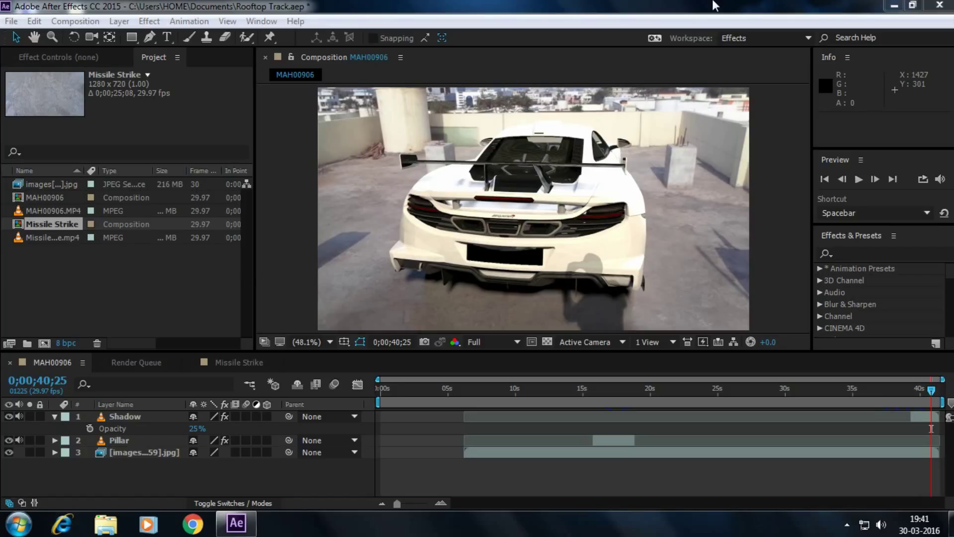
{"action": "left_click", "coordinate": [239, 362]}
{"action": "left_click_drag", "start_coordinate": [539, 390], "coordinate": [405, 395]}
{"action": "key", "text": "space"}
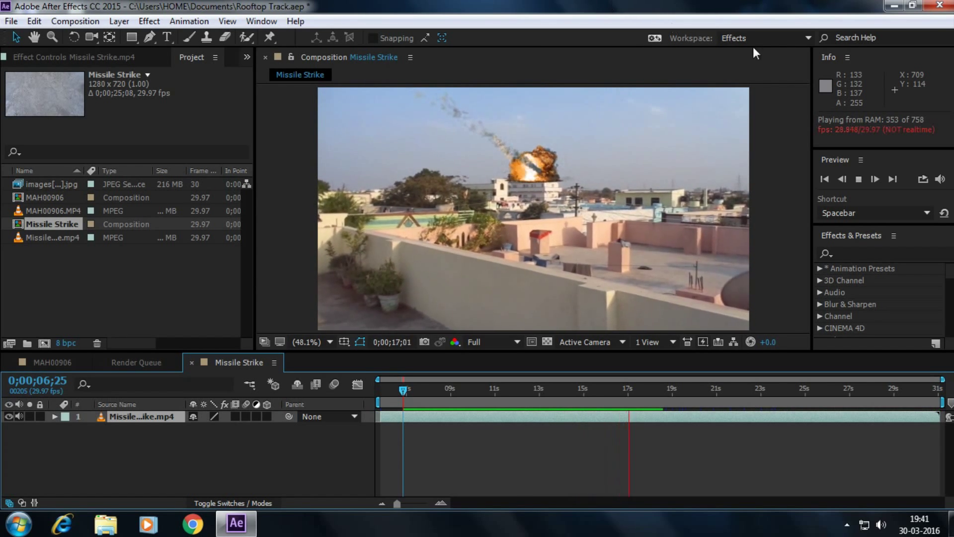
{"action": "left_click", "coordinate": [660, 391]}
{"action": "left_click_drag", "start_coordinate": [667, 392], "coordinate": [787, 386]}
{"action": "left_click", "coordinate": [52, 365]}
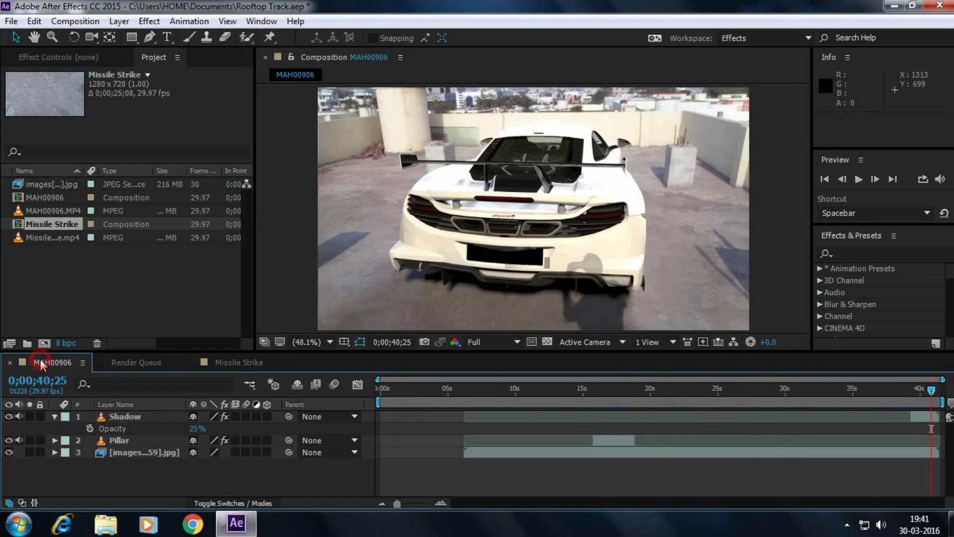
{"action": "left_click", "coordinate": [236, 364]}
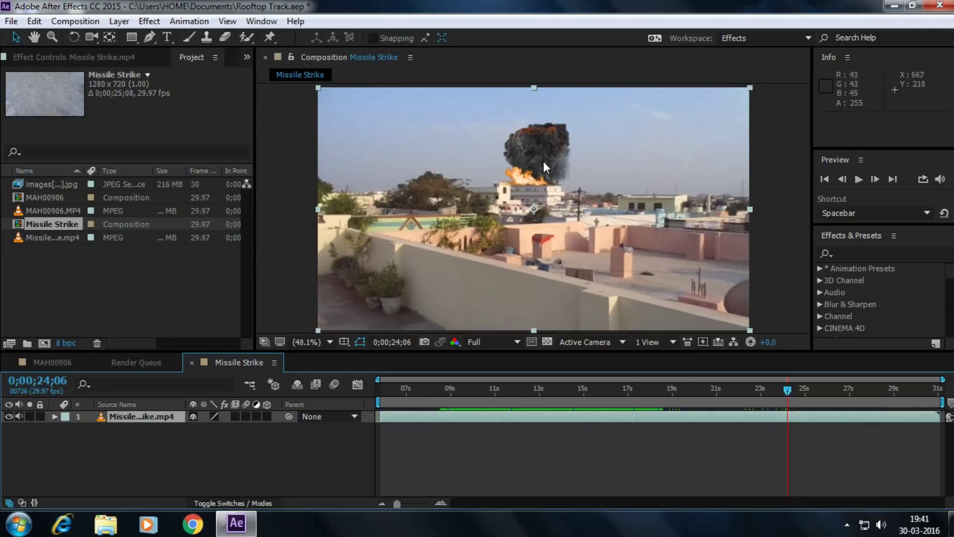
{"action": "left_click_drag", "start_coordinate": [742, 389], "coordinate": [668, 389]}
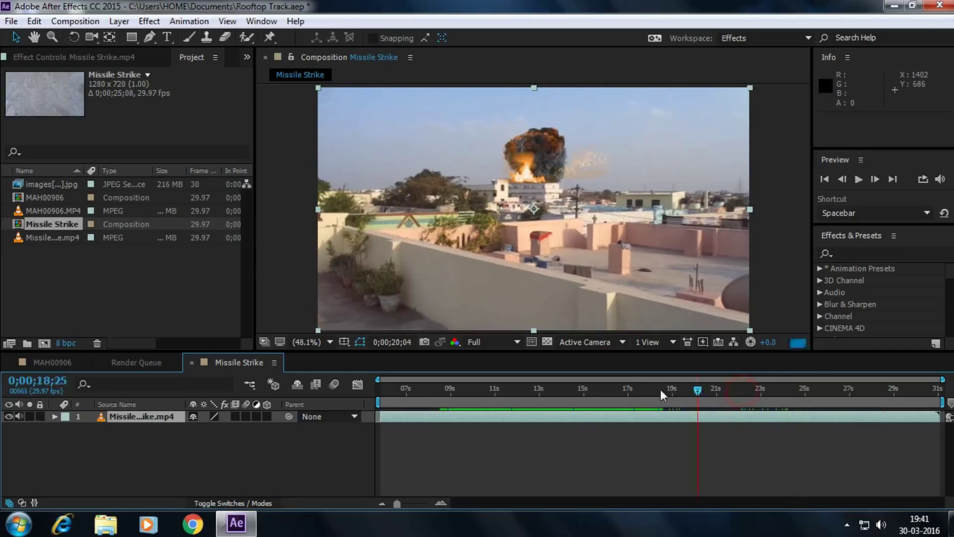
{"action": "left_click", "coordinate": [49, 362]}
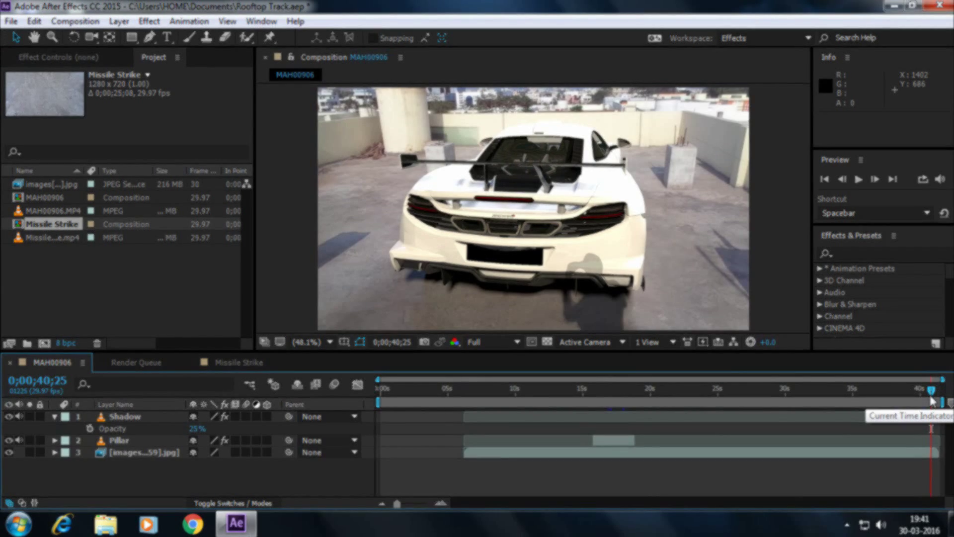